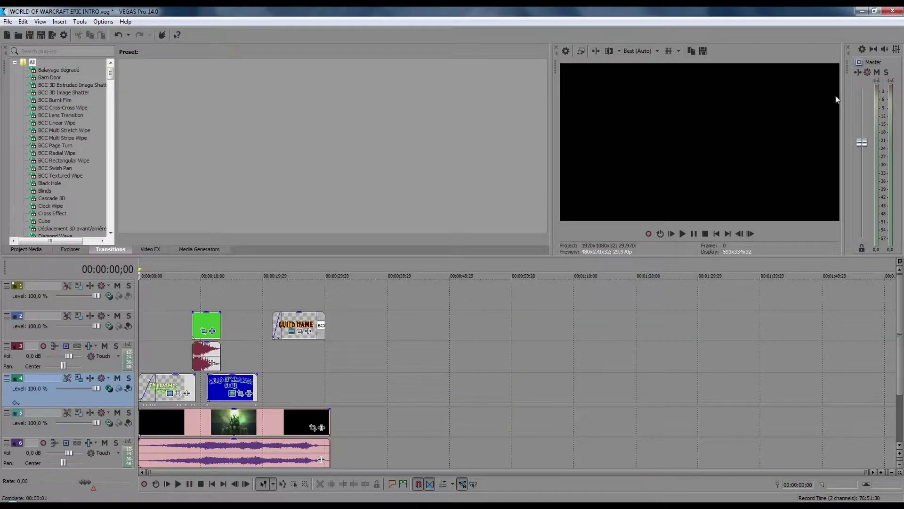
Play the start of the intro and scrub the timeline to the guild name title near the end
{"action": "left_click", "coordinate": [683, 233]}
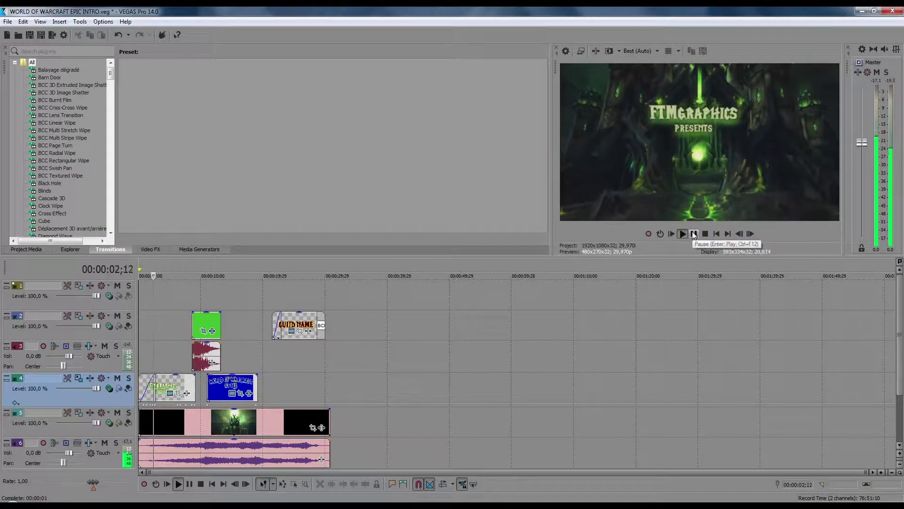
{"action": "left_click", "coordinate": [693, 233]}
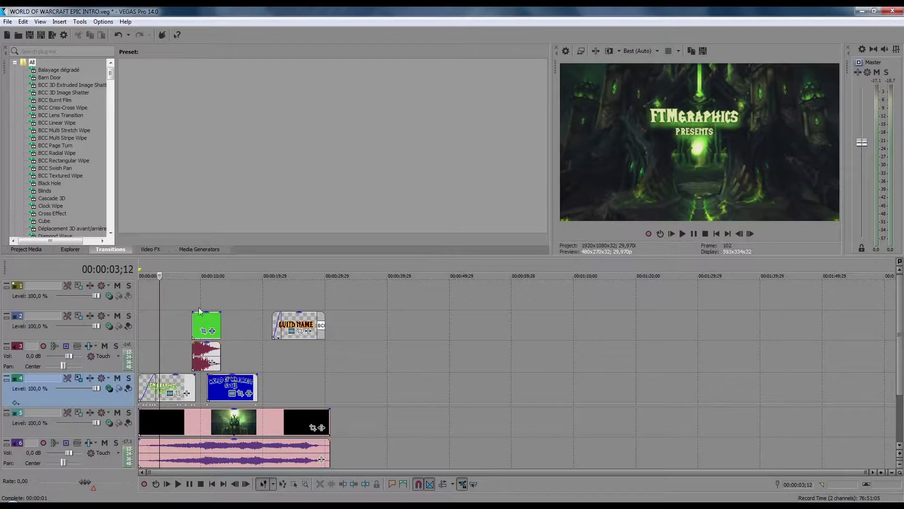
{"action": "left_click", "coordinate": [183, 330]}
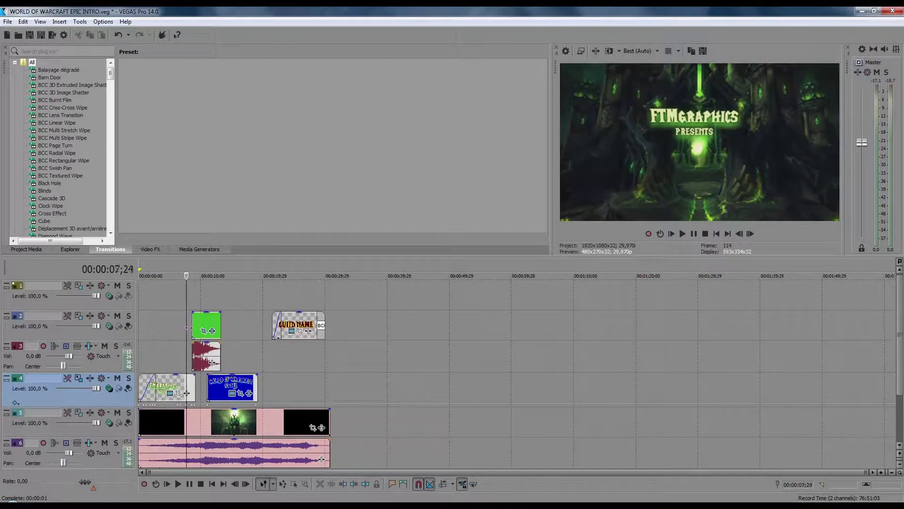
{"action": "left_click", "coordinate": [212, 329]}
{"action": "left_click_drag", "start_coordinate": [213, 330], "coordinate": [302, 324]}
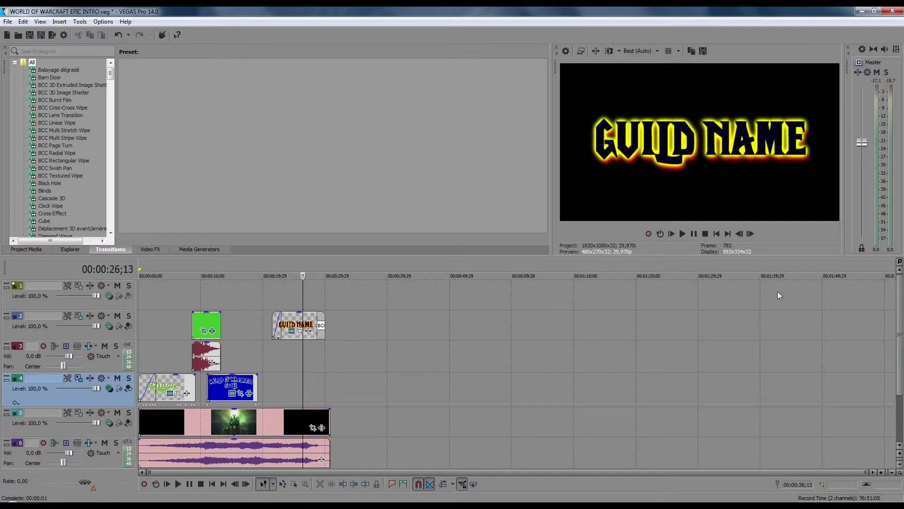
Examine the clip layout on the timeline at a larger scale and scrub through the opening title
{"action": "left_click", "coordinate": [882, 472]}
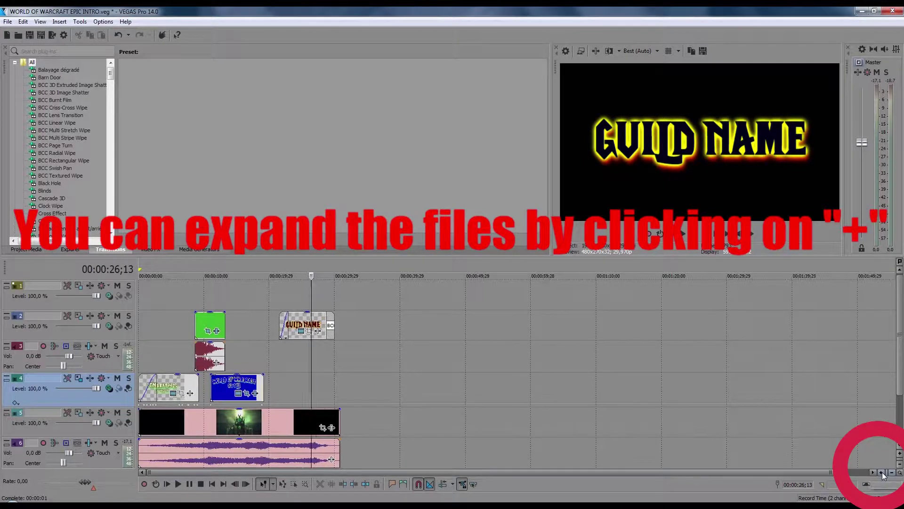
{"action": "left_click", "coordinate": [883, 472]}
{"action": "left_click", "coordinate": [883, 472]}
{"action": "left_click", "coordinate": [883, 472]}
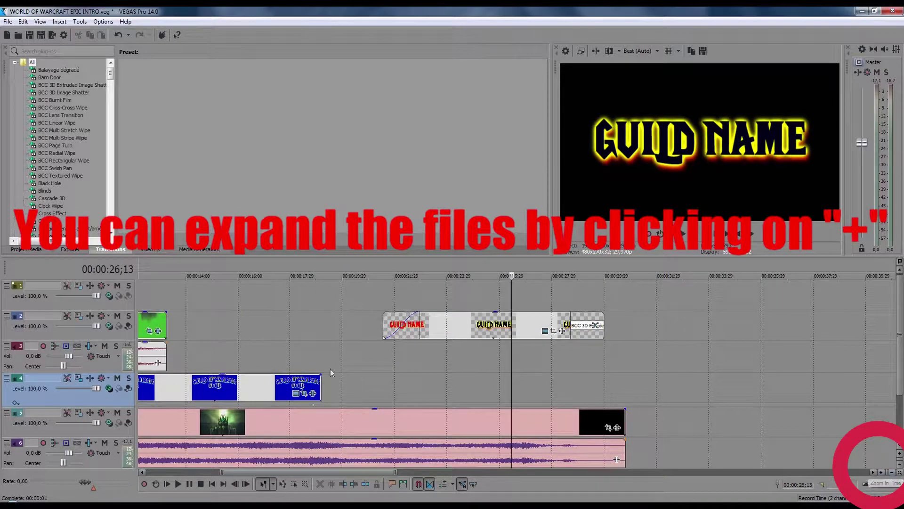
{"action": "left_click", "coordinate": [881, 473]}
{"action": "left_click_drag", "start_coordinate": [318, 473], "coordinate": [265, 478]}
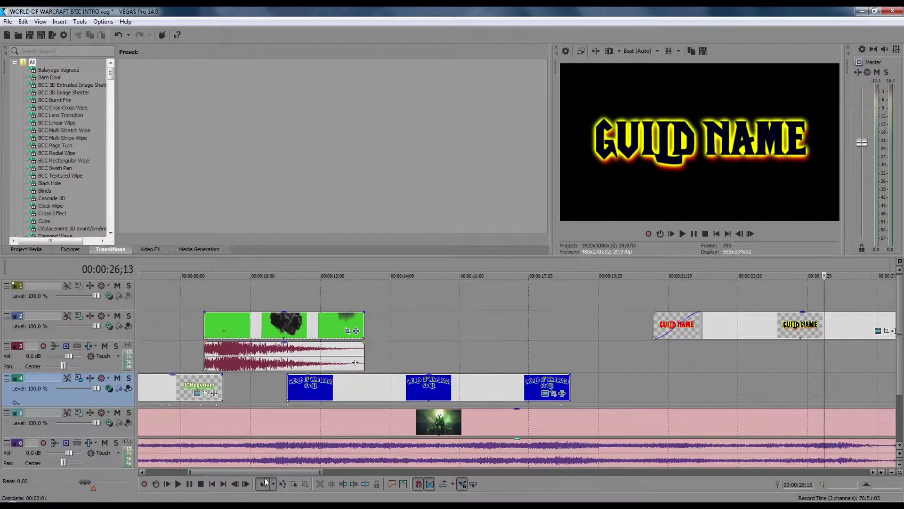
{"action": "left_click", "coordinate": [892, 472]}
{"action": "left_click", "coordinate": [891, 473]}
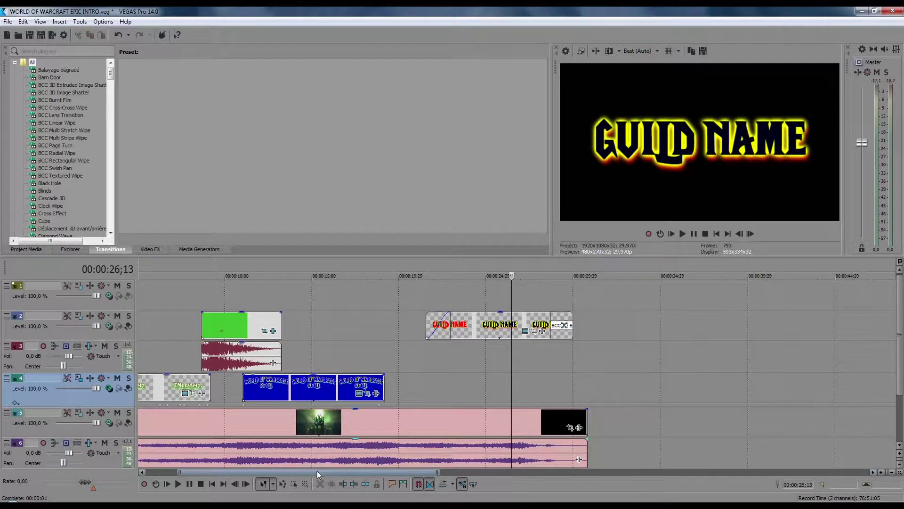
{"action": "left_click_drag", "start_coordinate": [317, 471], "coordinate": [247, 479]}
{"action": "left_click", "coordinate": [168, 313]}
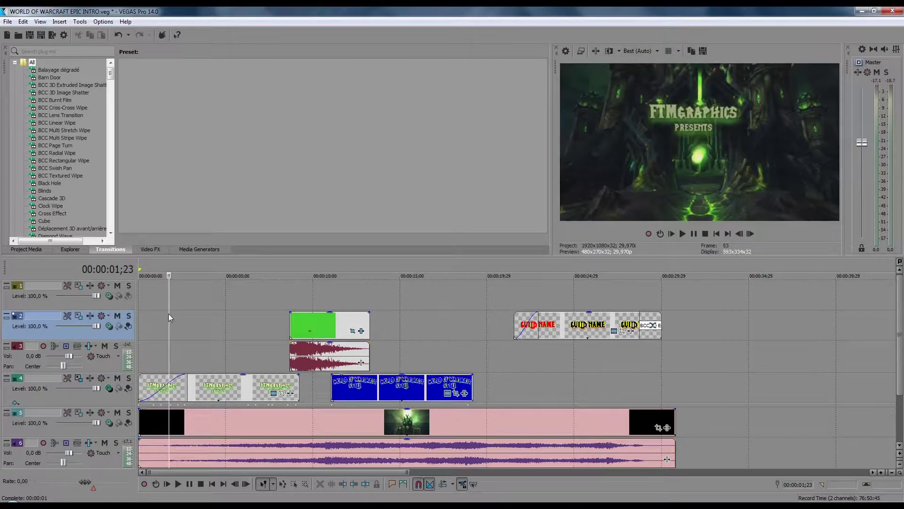
{"action": "left_click_drag", "start_coordinate": [140, 307], "coordinate": [223, 291]}
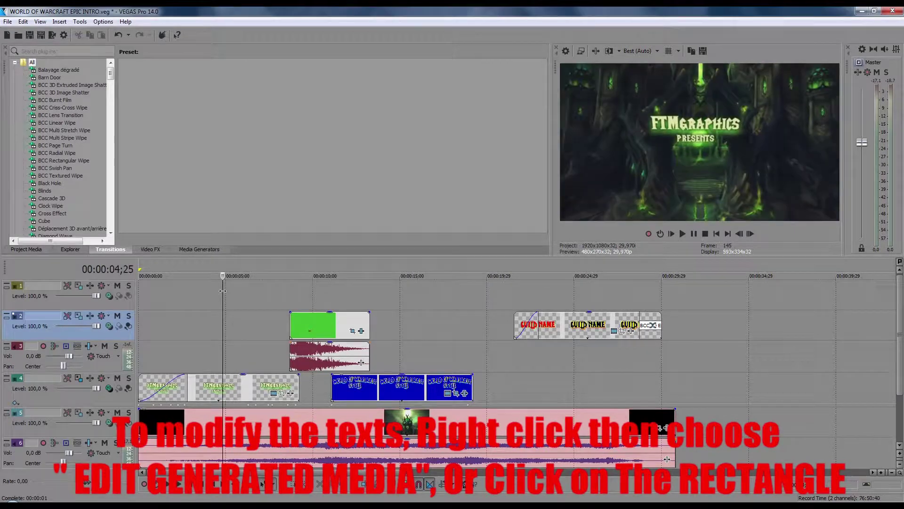
{"action": "left_click", "coordinate": [242, 391]}
{"action": "right_click", "coordinate": [243, 390]}
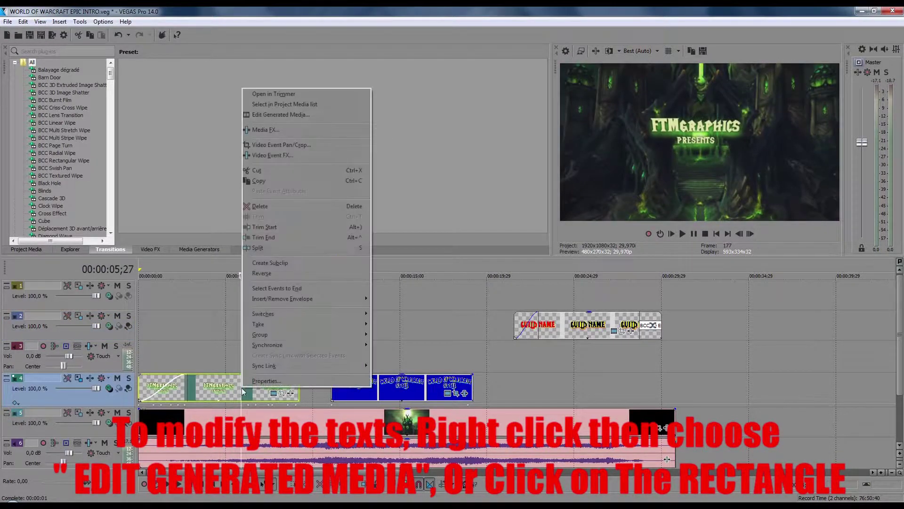
{"action": "left_click", "coordinate": [281, 118]}
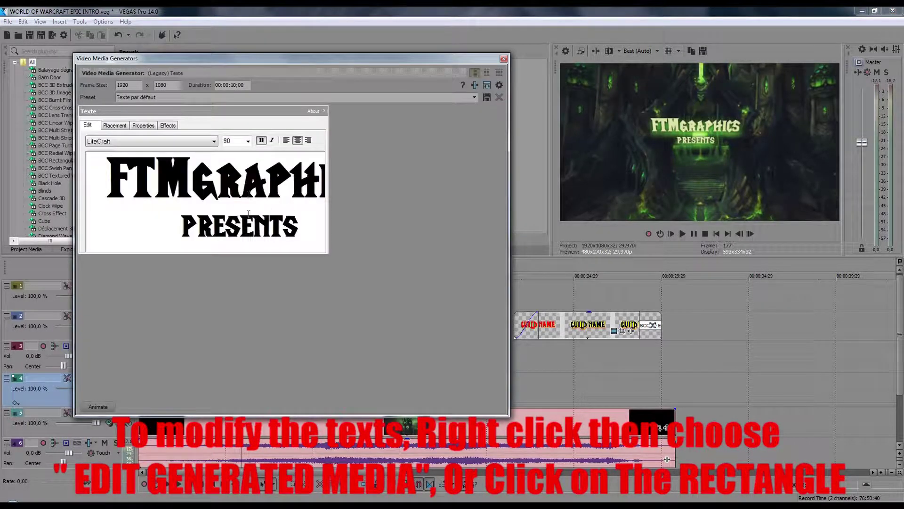
{"action": "left_click", "coordinate": [504, 59]}
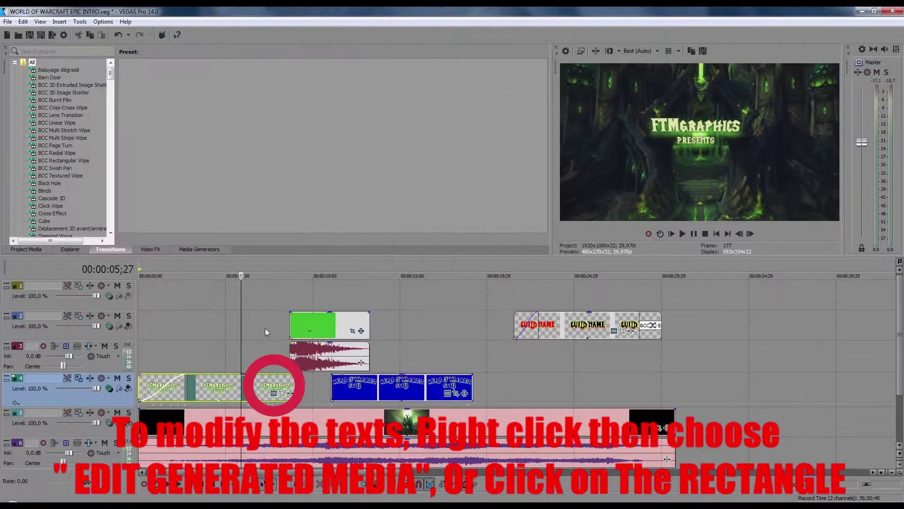
Replace the opening title's generated text with "YOUR TEXT HERE"
{"action": "left_click", "coordinate": [274, 396]}
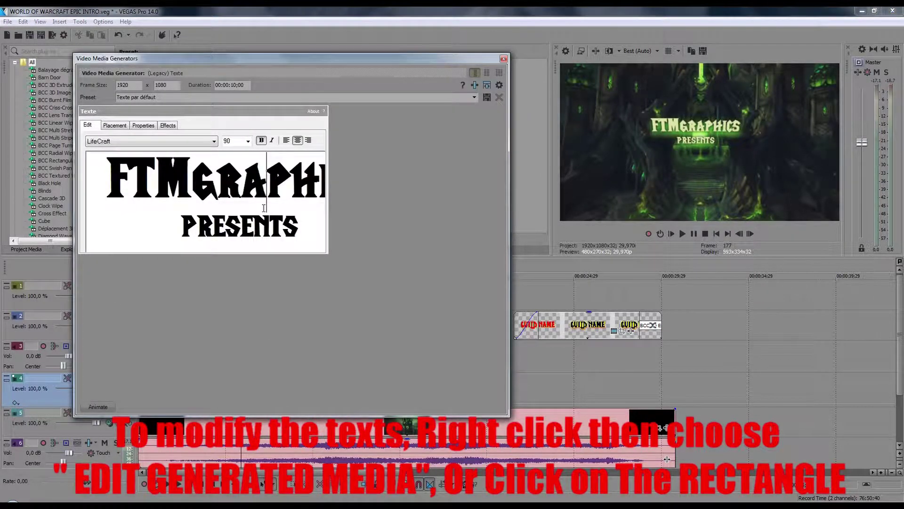
{"action": "key", "text": "ctrl+a"}
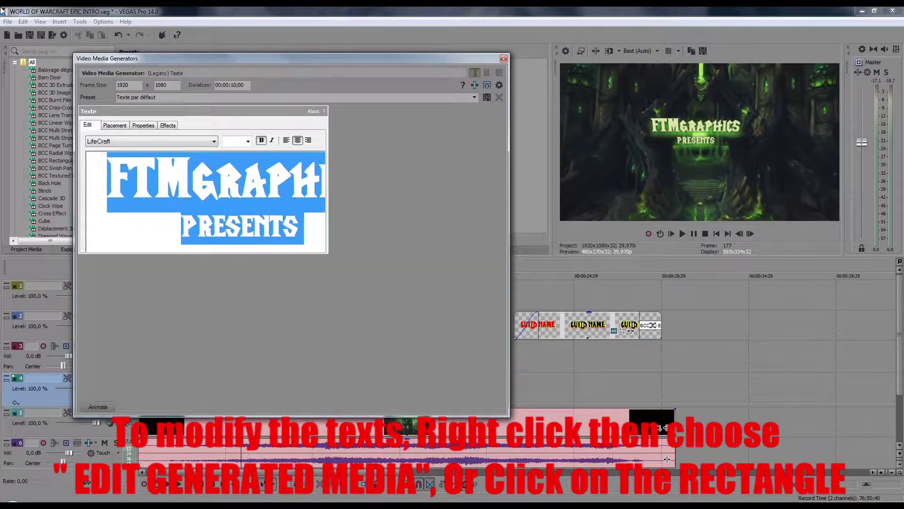
{"action": "type", "text": "YOUR"}
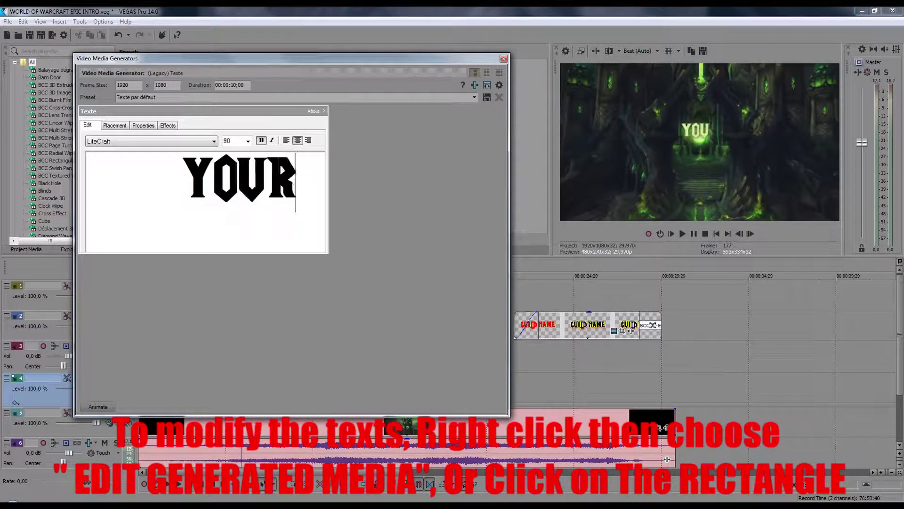
{"action": "type", "text": " TEXT HERE"}
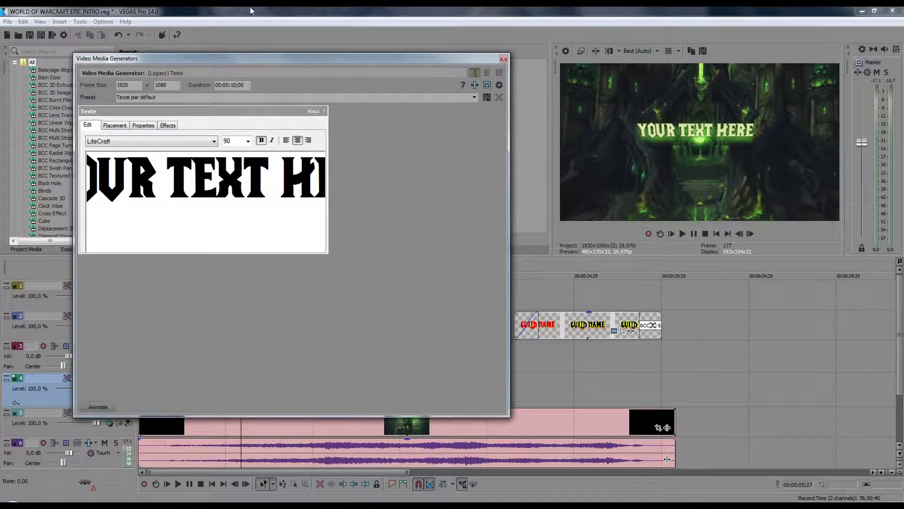
{"action": "left_click", "coordinate": [503, 59]}
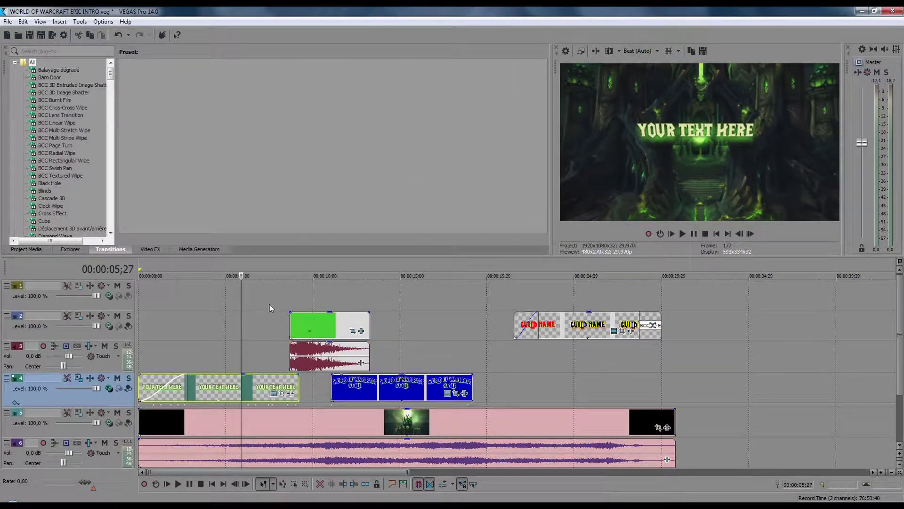
Replace the text of the middle "WORLD OF WARCRAFT STYLE" title with "WOW EPIC INTRO"
{"action": "left_click_drag", "start_coordinate": [241, 345], "coordinate": [406, 355]}
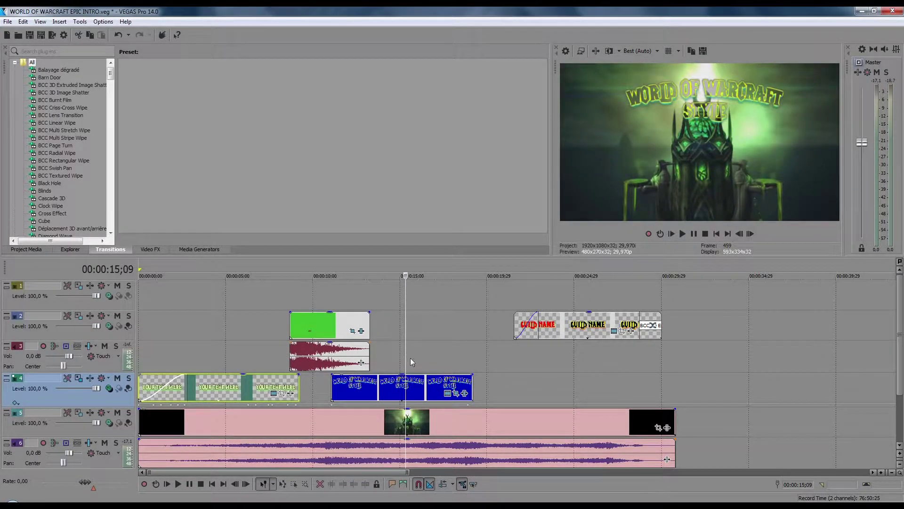
{"action": "left_click", "coordinate": [448, 393]}
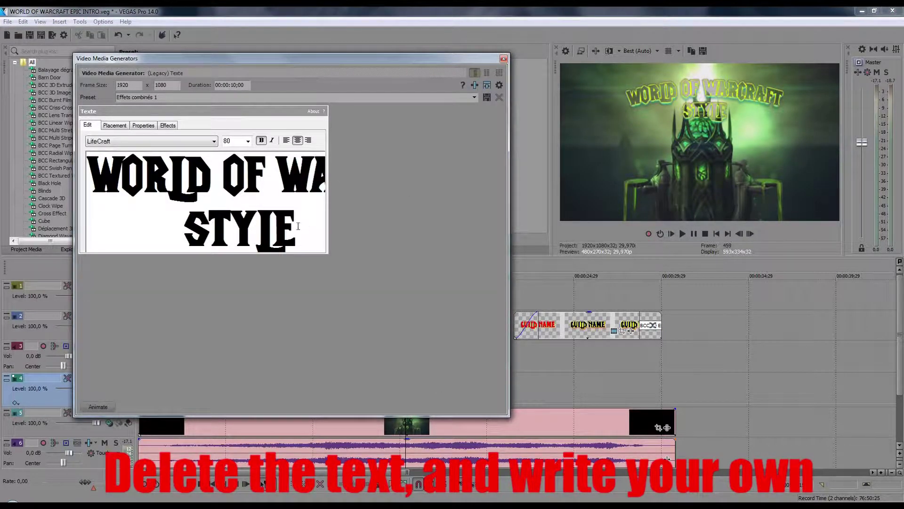
{"action": "key", "text": "ctrl+a"}
{"action": "type", "text": "WOW INTR"}
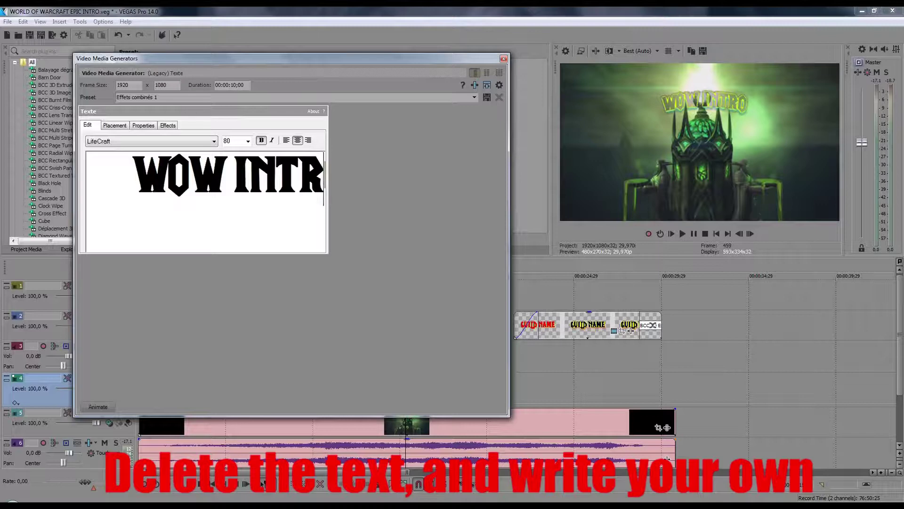
{"action": "left_click", "coordinate": [234, 174]}
{"action": "type", "text": "EPIC"}
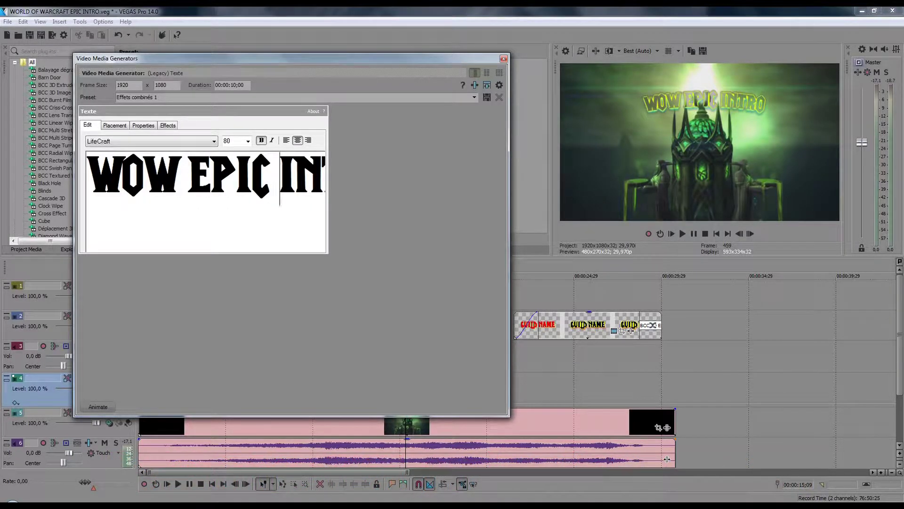
{"action": "left_click", "coordinate": [504, 59]}
Replace the guild name title's text at its second keyframe (00:00:01;14) with "FTMGRAPHICS"
{"action": "left_click_drag", "start_coordinate": [407, 337], "coordinate": [595, 329]}
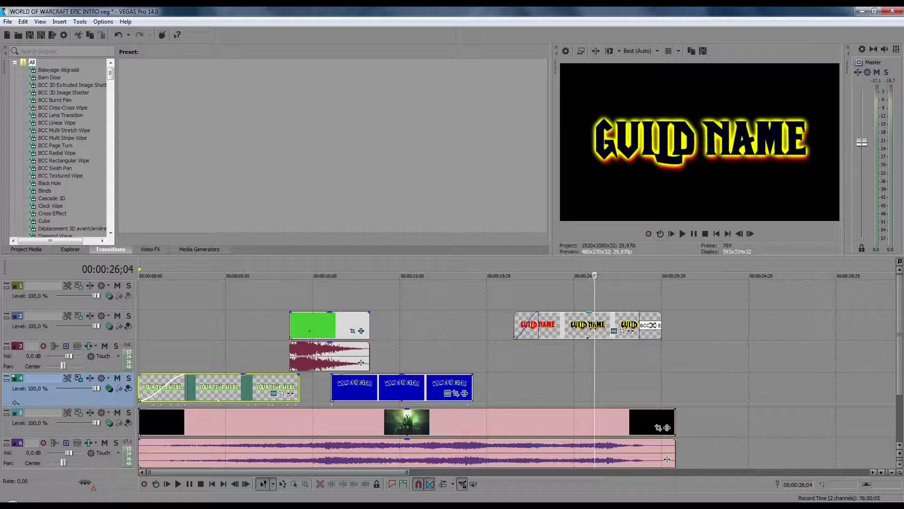
{"action": "double_click", "coordinate": [584, 329]}
{"action": "left_click", "coordinate": [614, 331]}
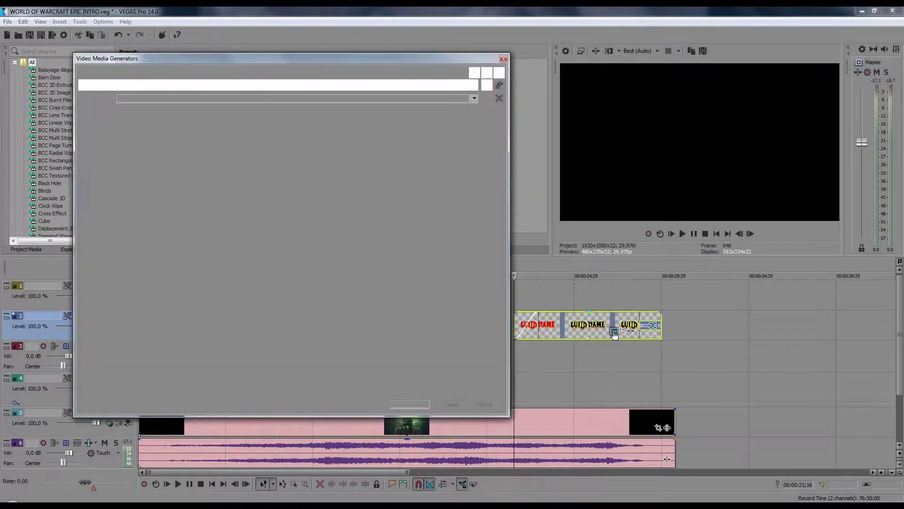
{"action": "left_click", "coordinate": [211, 341]}
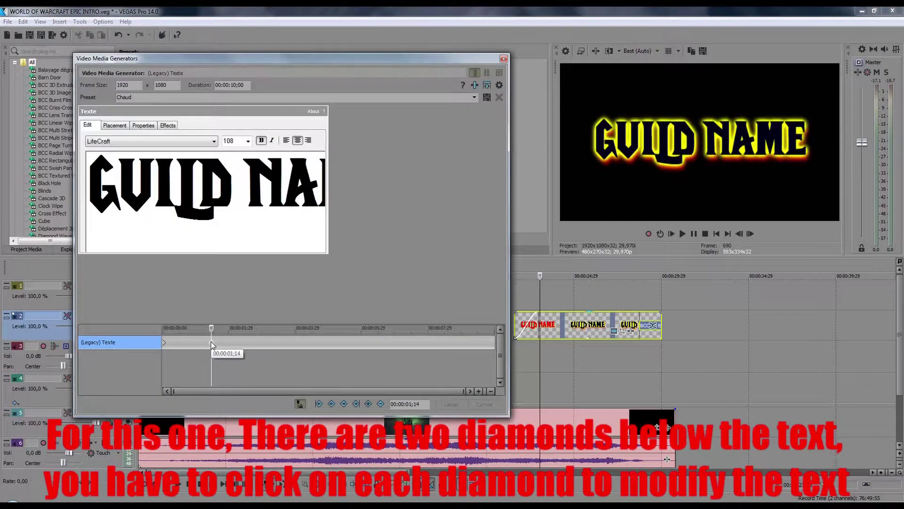
{"action": "left_click", "coordinate": [165, 342]}
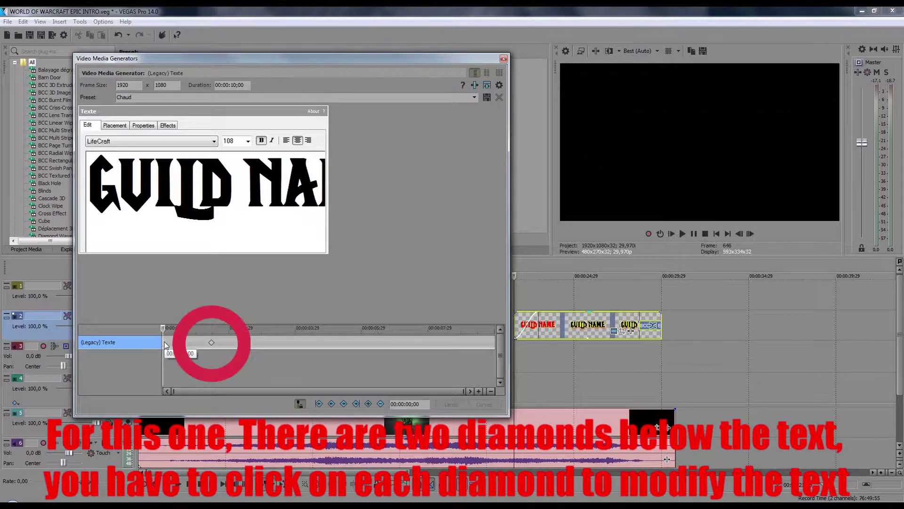
{"action": "left_click", "coordinate": [211, 342]}
{"action": "left_click", "coordinate": [243, 184]}
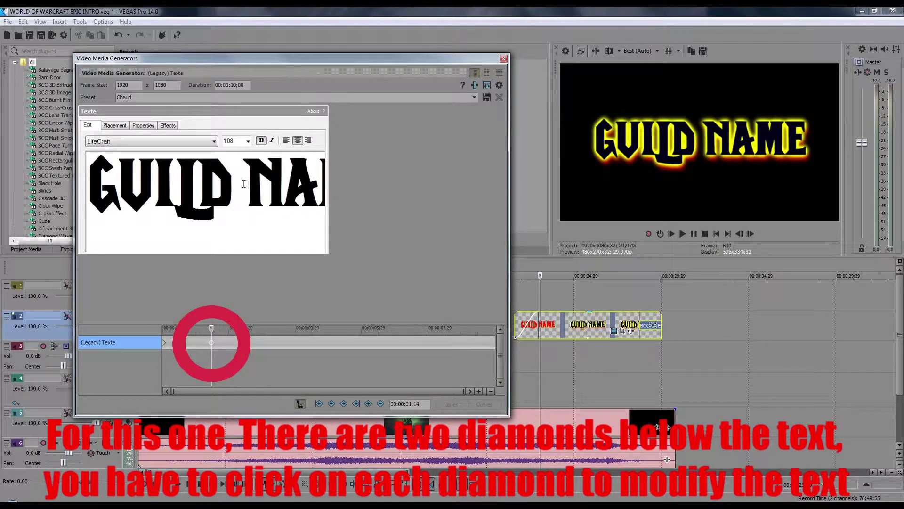
{"action": "key", "text": "ctrl+a"}
{"action": "type", "text": "FTM"}
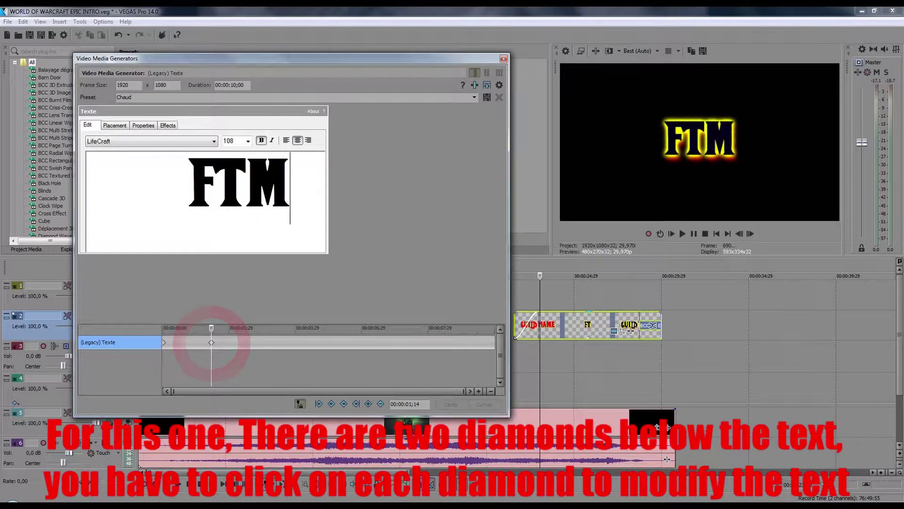
{"action": "type", "text": "GRAPHIC"}
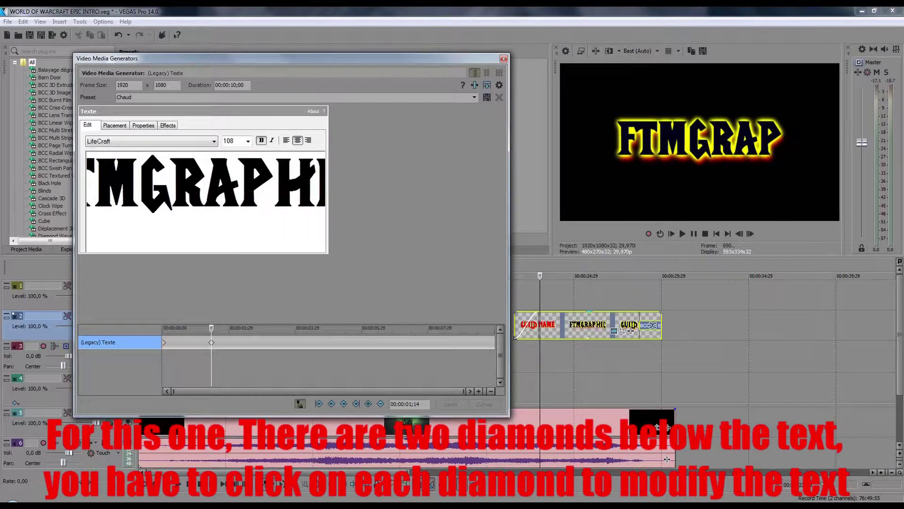
{"action": "type", "text": "S"}
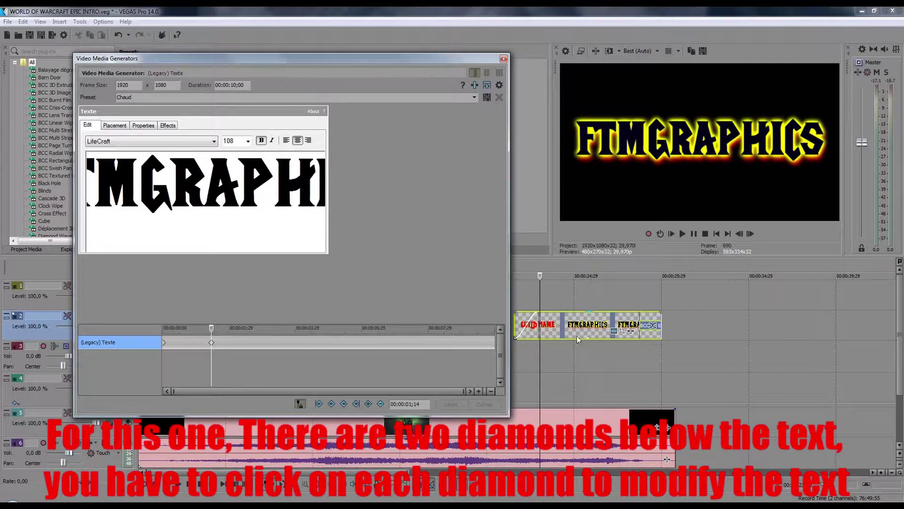
Replace the guild name title's text at its first keyframe (00:00:00;00) with "FTMGRAPHICS"
{"action": "left_click", "coordinate": [516, 367]}
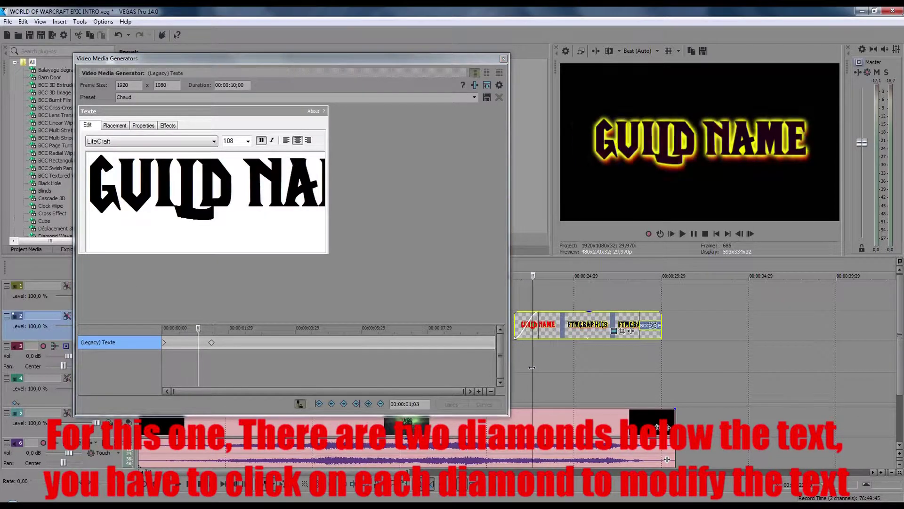
{"action": "left_click_drag", "start_coordinate": [516, 367], "coordinate": [550, 377]}
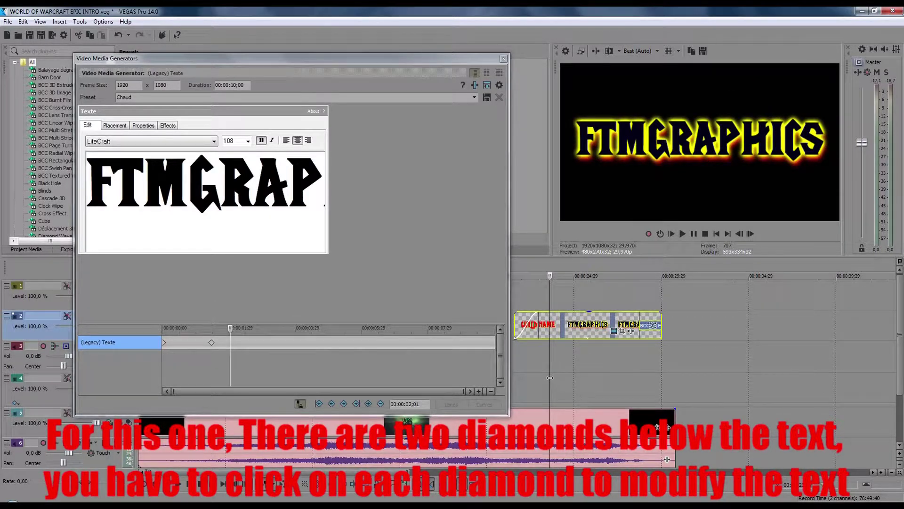
{"action": "left_click", "coordinate": [211, 343]}
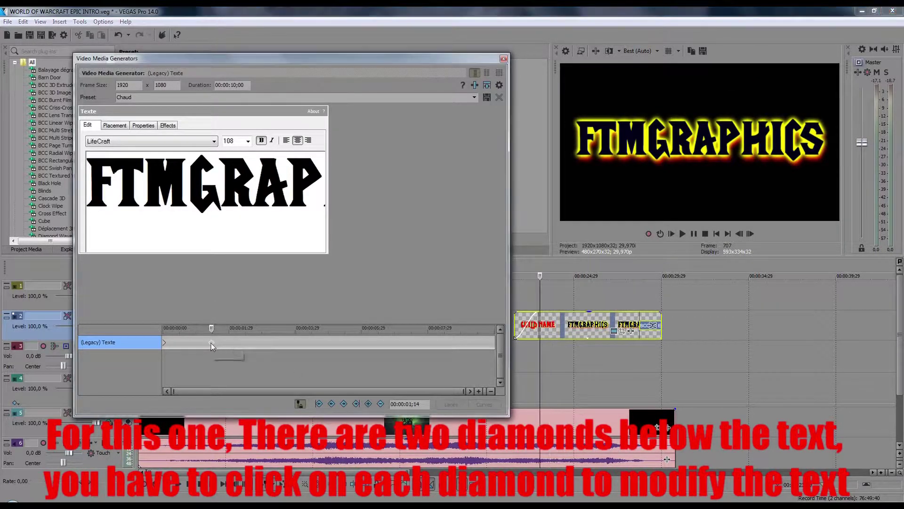
{"action": "left_click", "coordinate": [164, 344]}
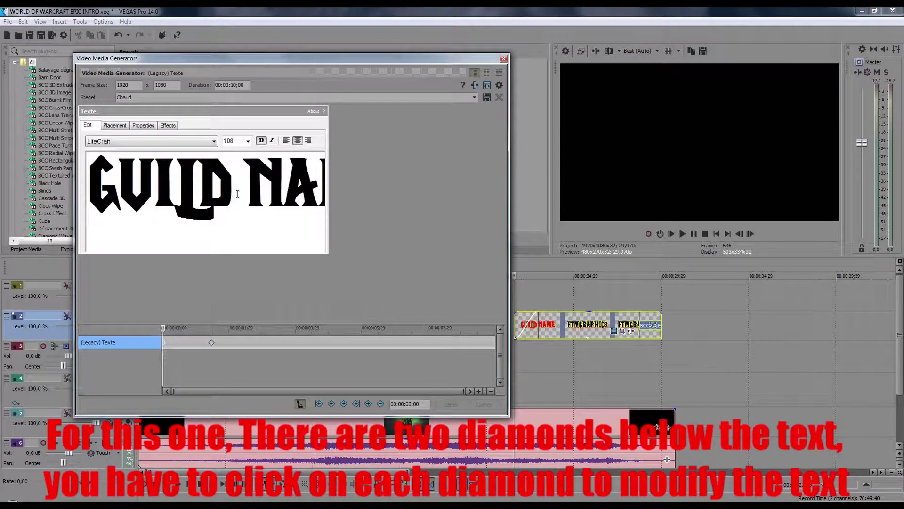
{"action": "key", "text": "ctrl+a"}
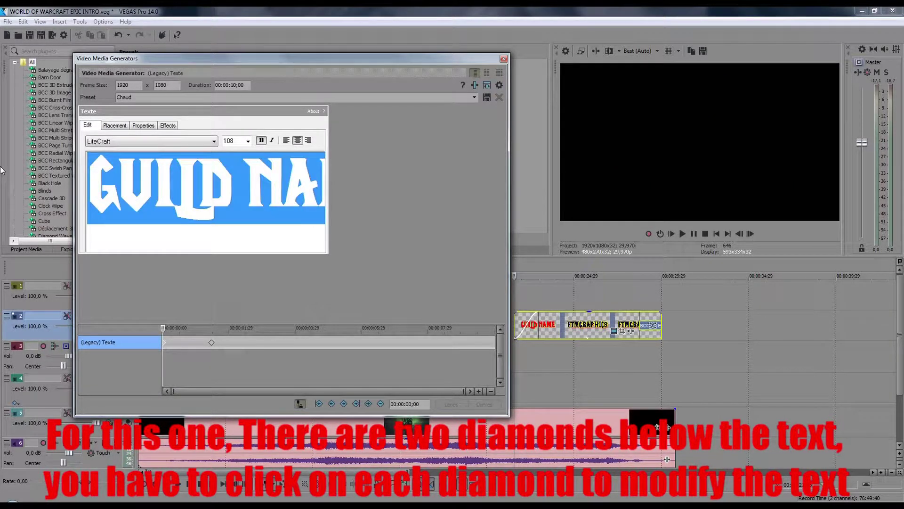
{"action": "type", "text": "FTMGRAPHICS"}
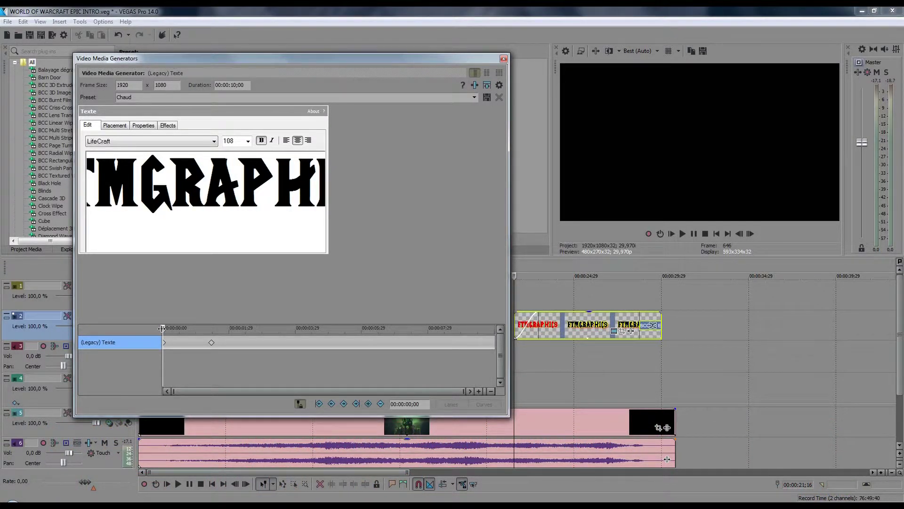
Preview the guild name title and replace its text at the second keyframe (00:00:01;14) with "GUILD ARCHIMONDE"
{"action": "left_click", "coordinate": [602, 353]}
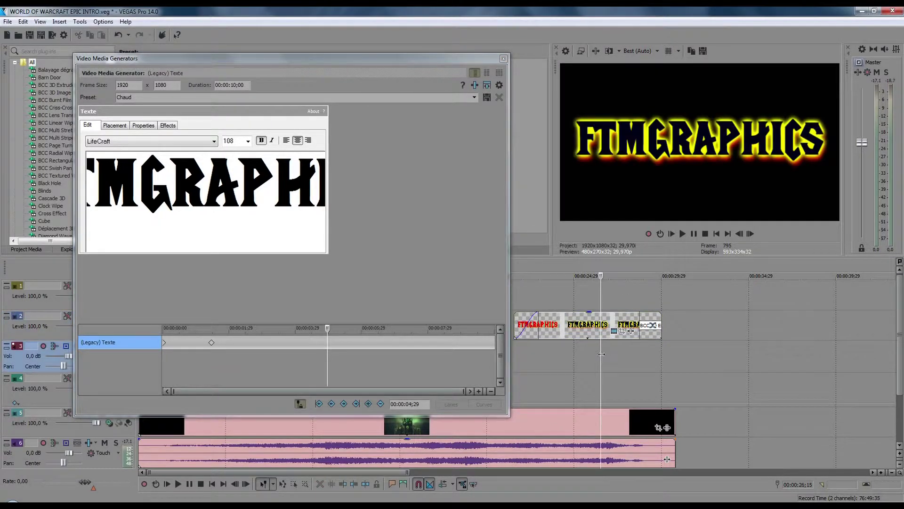
{"action": "left_click_drag", "start_coordinate": [602, 353], "coordinate": [528, 356]}
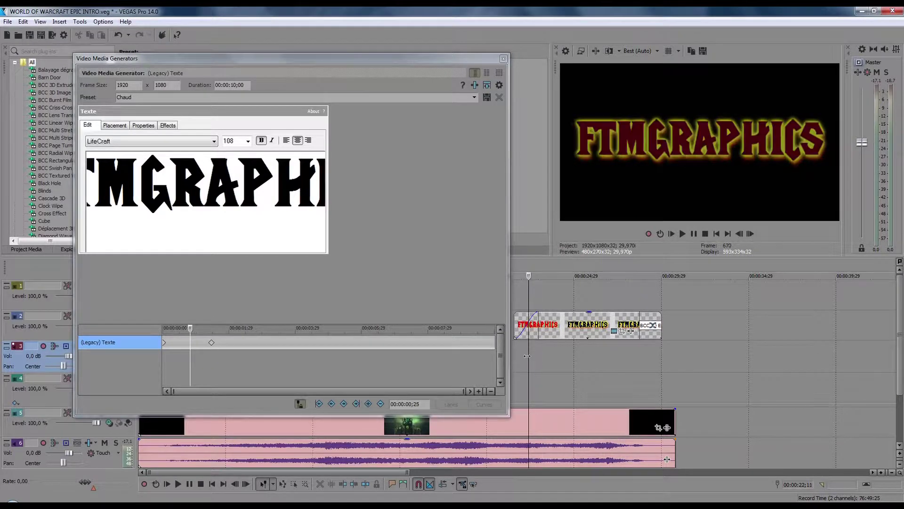
{"action": "left_click", "coordinate": [163, 343]}
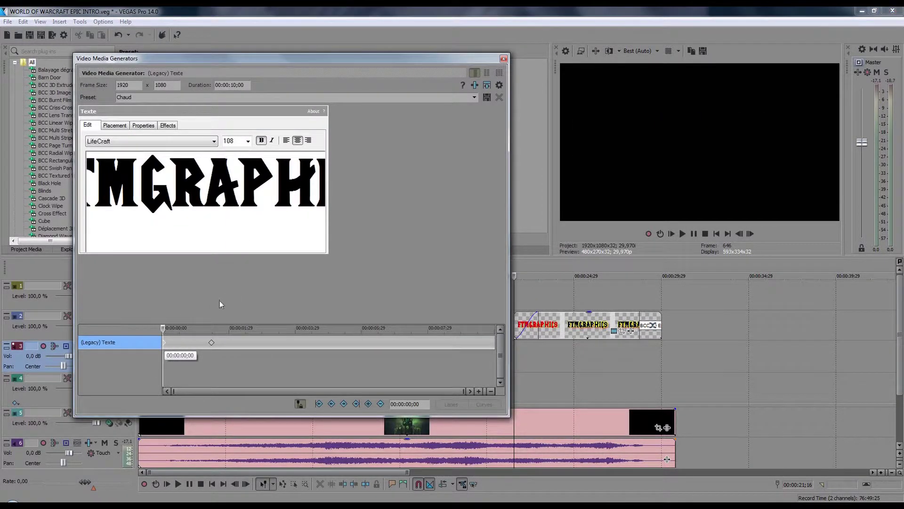
{"action": "left_click", "coordinate": [212, 342]}
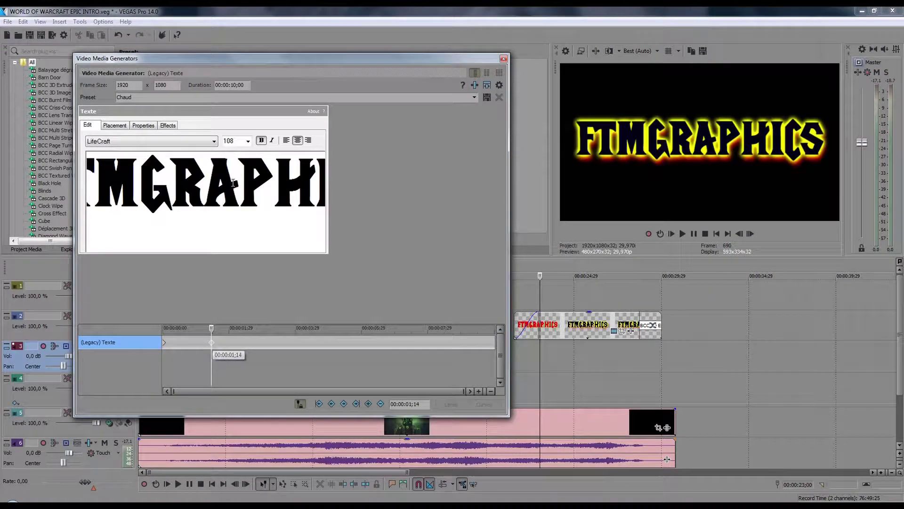
{"action": "key", "text": "ctrl+a"}
{"action": "type", "text": "GUILD"}
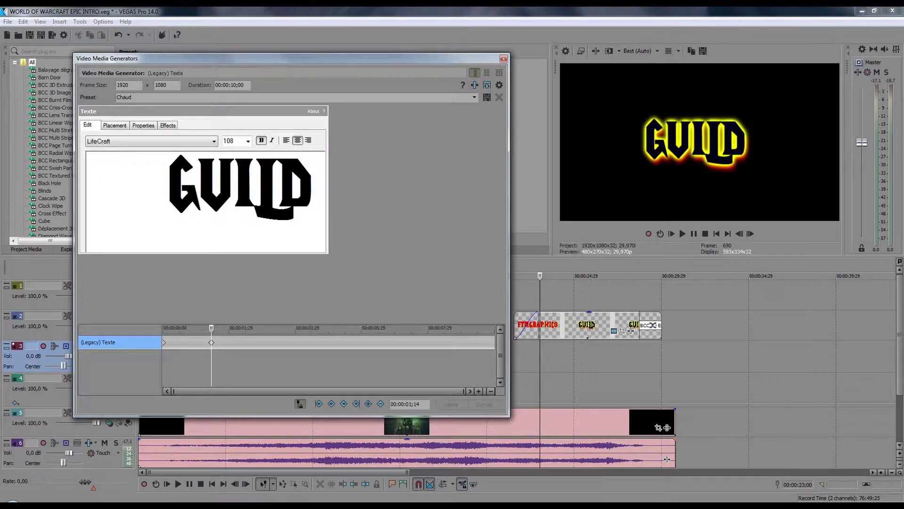
{"action": "type", "text": " ARCHIMOND"}
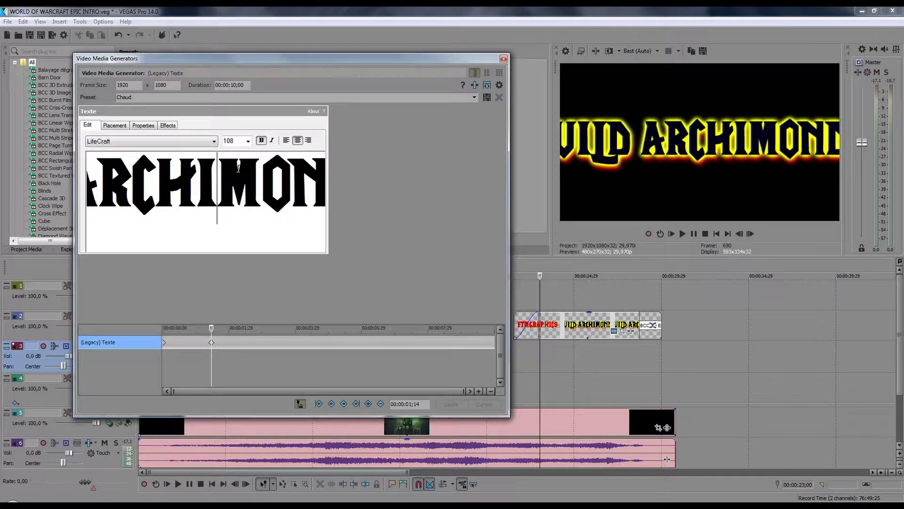
Set all of the second keyframe's text to font size 72, preview the title and close the media generator
{"action": "key", "text": "ctrl+a"}
{"action": "left_click", "coordinate": [249, 142]}
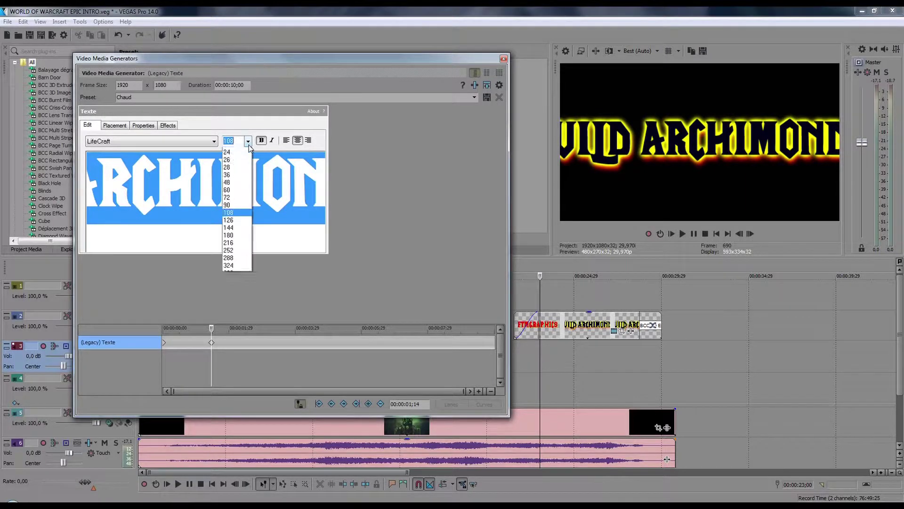
{"action": "left_click", "coordinate": [240, 272]}
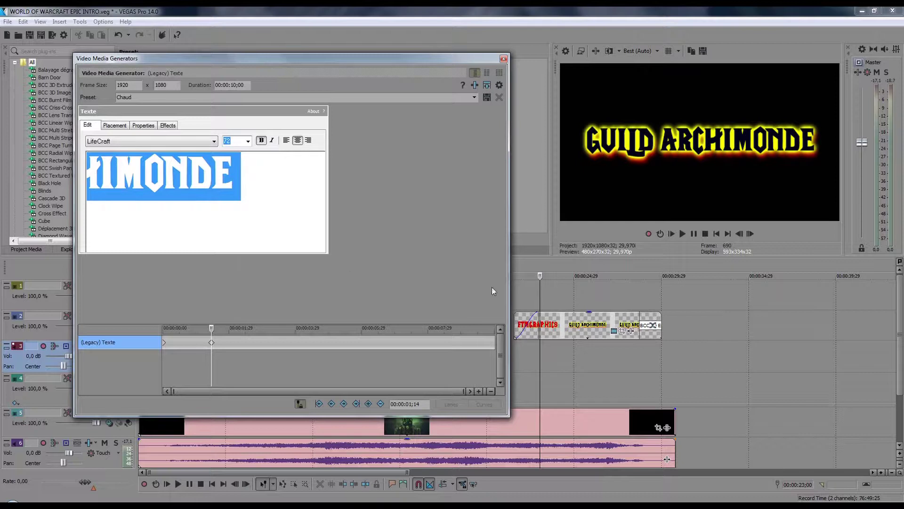
{"action": "left_click_drag", "start_coordinate": [539, 359], "coordinate": [662, 359]}
{"action": "left_click", "coordinate": [560, 357]}
{"action": "left_click", "coordinate": [504, 58]}
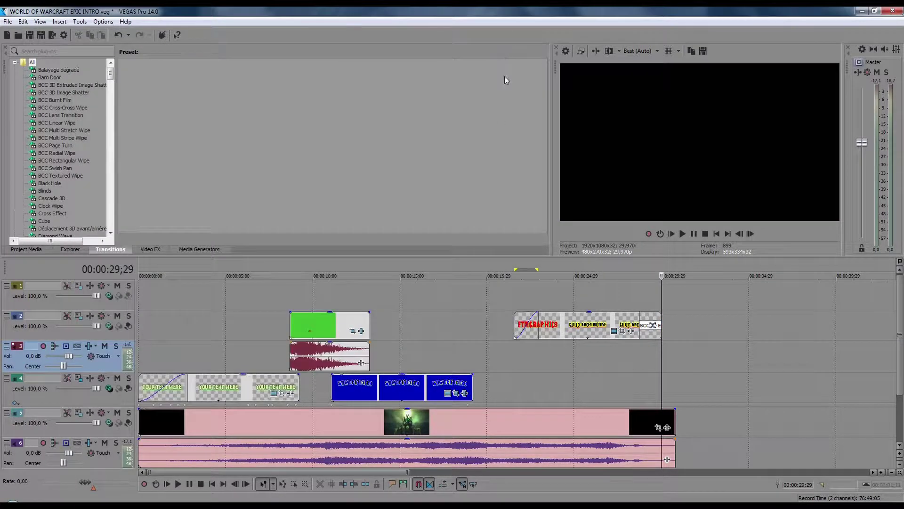
Set the project's full-resolution rendering quality to Best and apply the project properties
{"action": "left_click", "coordinate": [65, 34]}
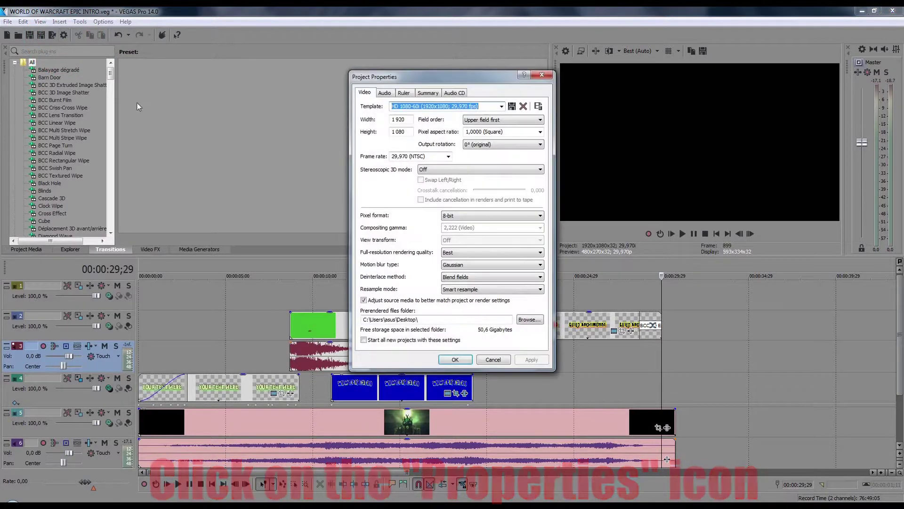
{"action": "left_click", "coordinate": [450, 252]}
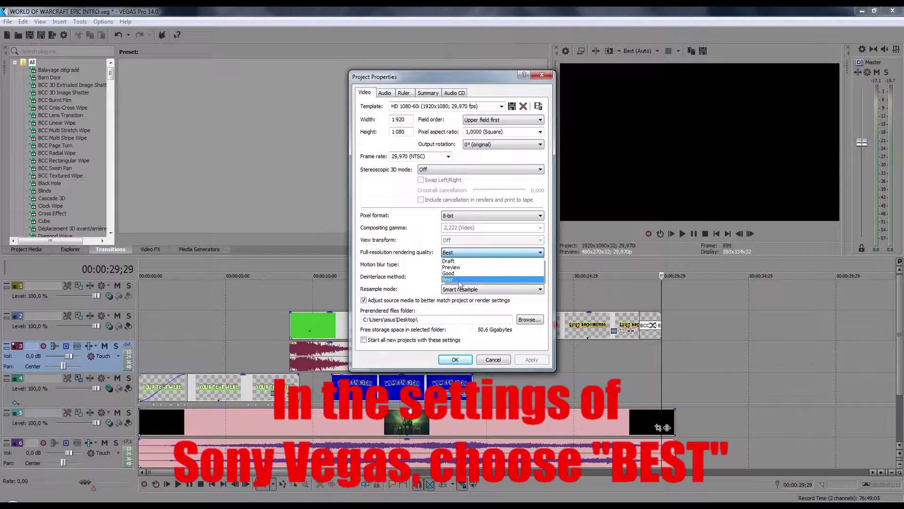
{"action": "left_click", "coordinate": [453, 280]}
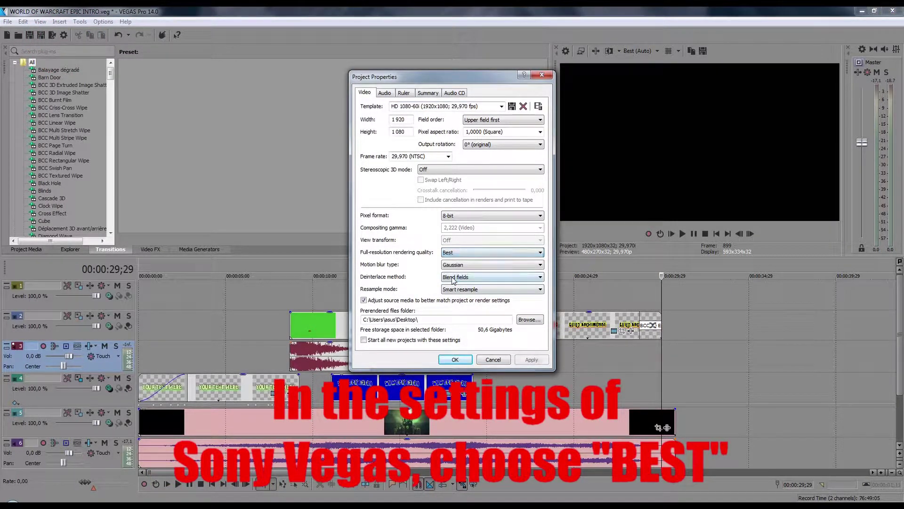
{"action": "left_click", "coordinate": [456, 361]}
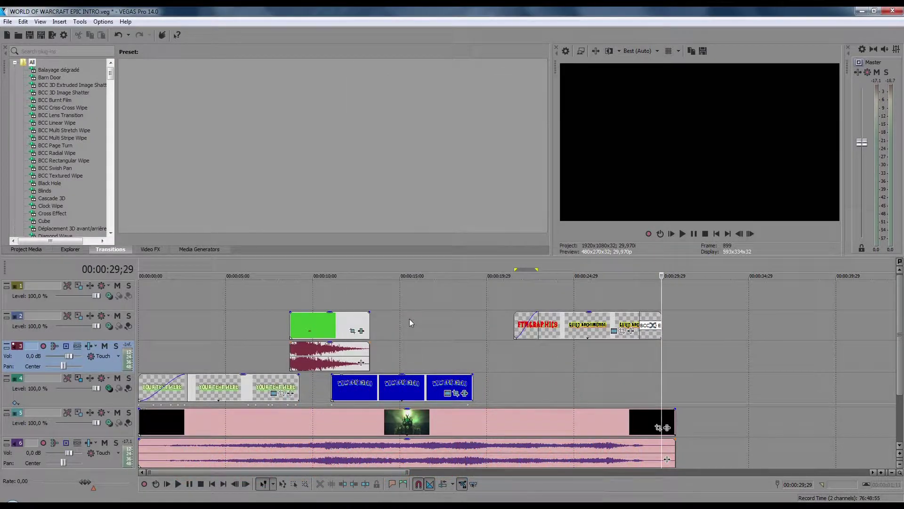
Open the project's render settings and name the output file "MY WOW INTRO"
{"action": "left_click", "coordinate": [52, 36]}
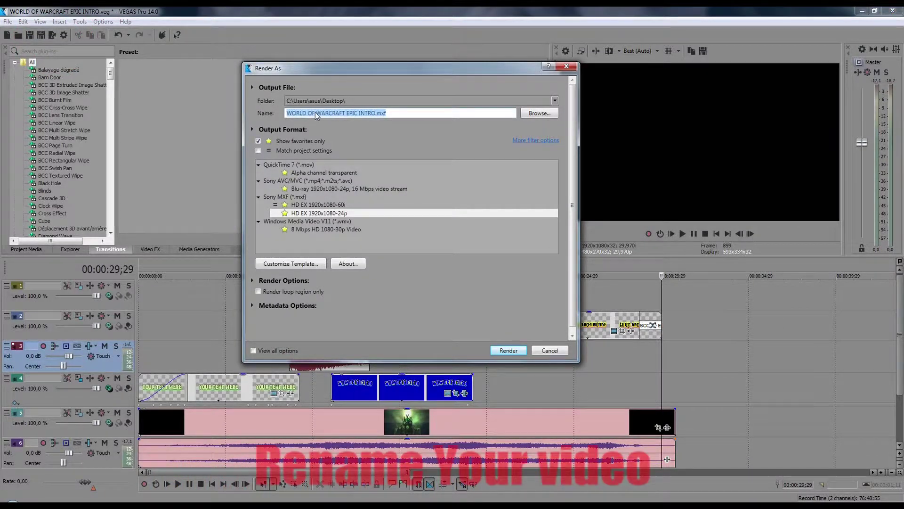
{"action": "type", "text": "MY WOW INTRO"}
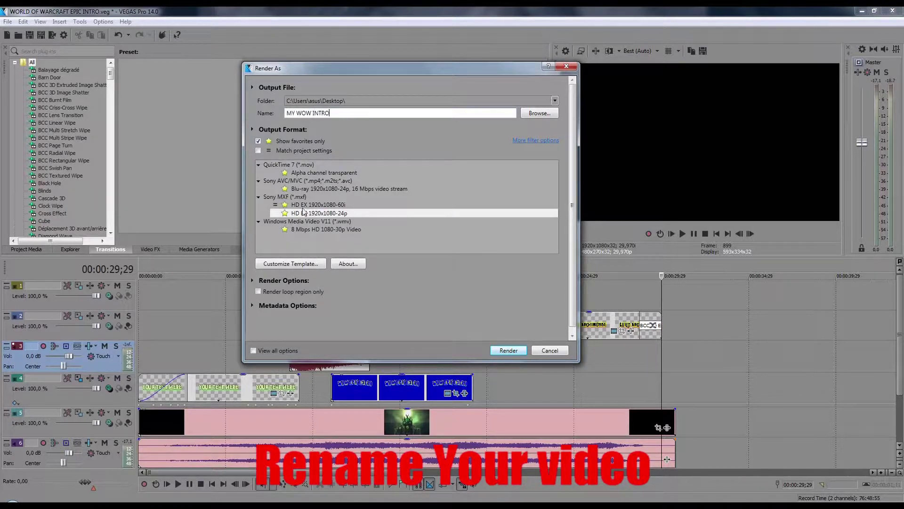
Look through the full list of output formats and return to showing favorites only
{"action": "left_click", "coordinate": [259, 141]}
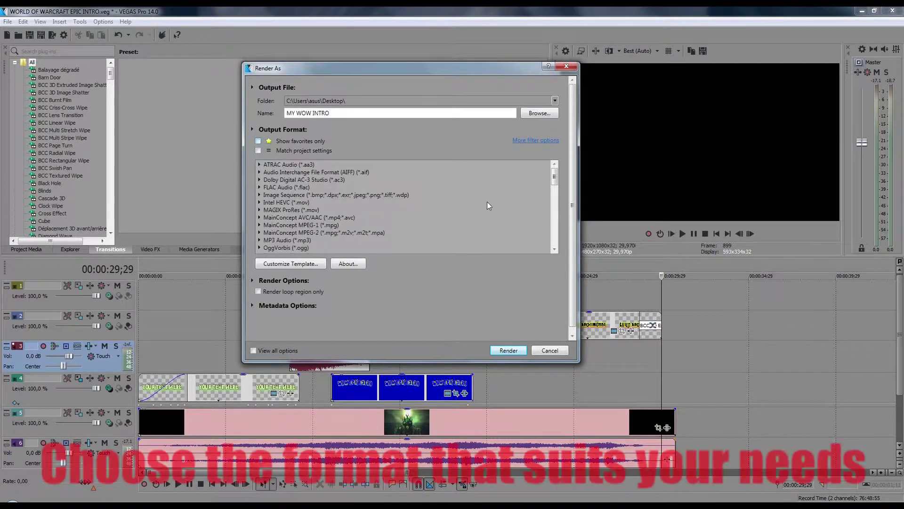
{"action": "left_click_drag", "start_coordinate": [556, 174], "coordinate": [556, 214]}
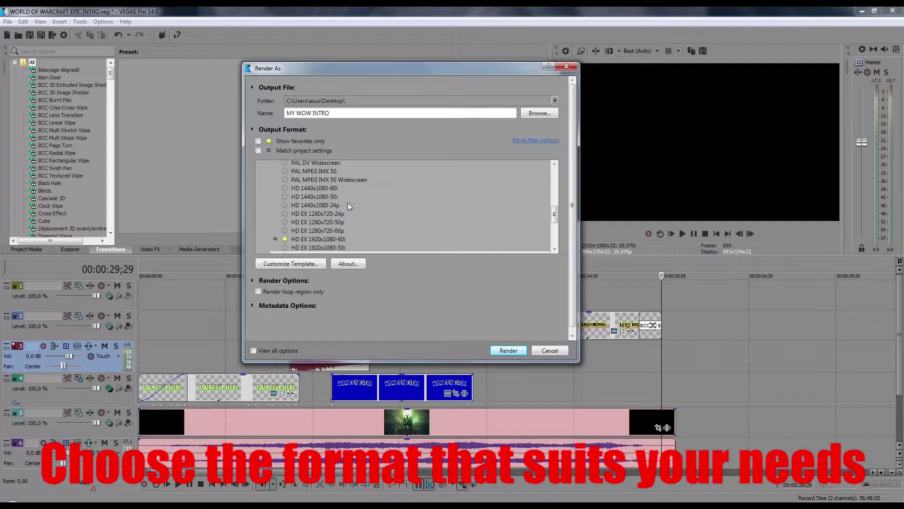
{"action": "left_click_drag", "start_coordinate": [554, 214], "coordinate": [557, 244]}
{"action": "scroll", "coordinate": [405, 207], "scroll_direction": "up", "scroll_amount": 8}
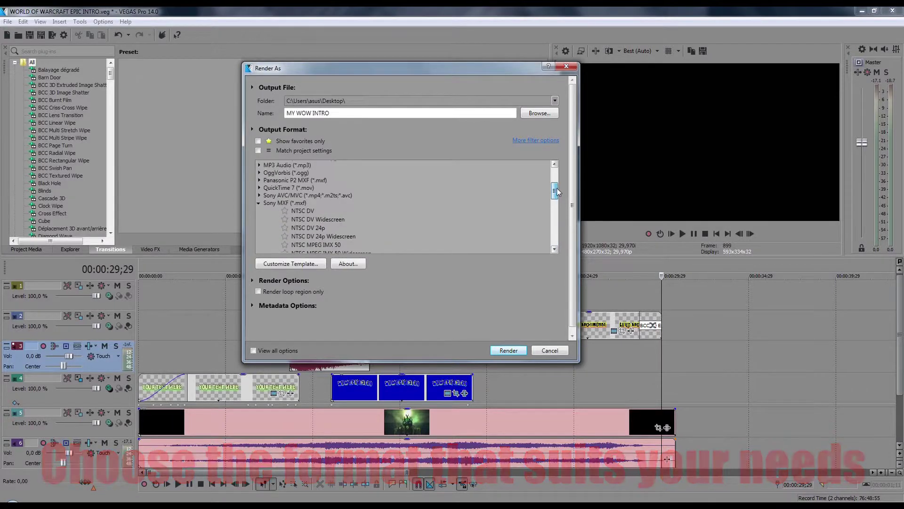
{"action": "left_click", "coordinate": [258, 141]}
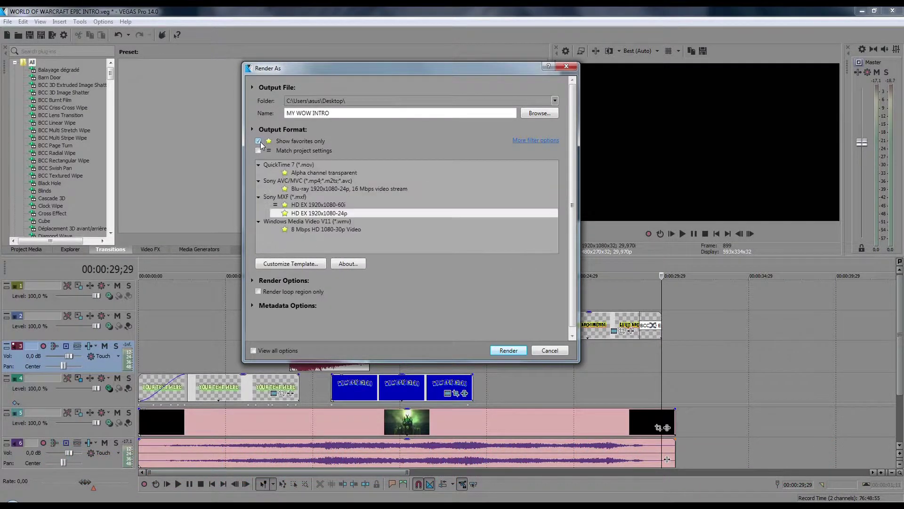
Render the video with the Sony MXF template HD EX 1920x1080-24p and dismiss the progress dialog on completion
{"action": "left_click", "coordinate": [318, 216]}
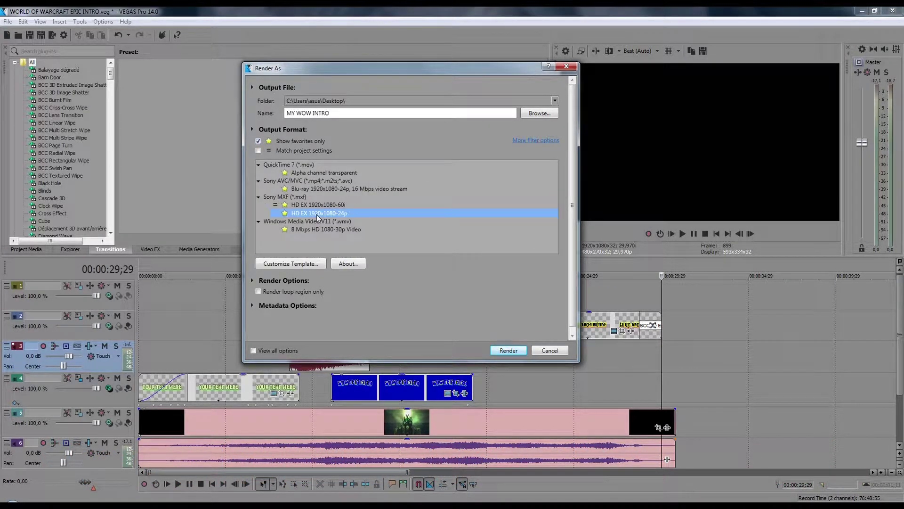
{"action": "left_click", "coordinate": [503, 350]}
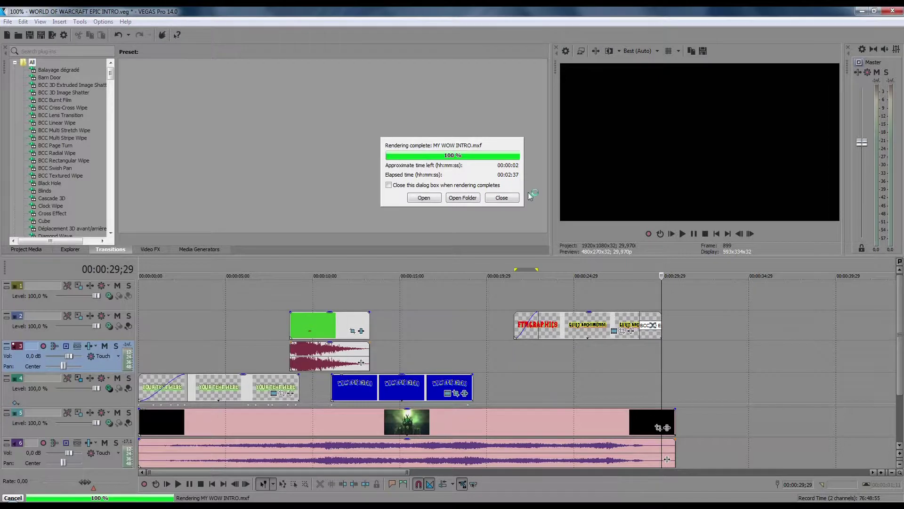
{"action": "left_click", "coordinate": [501, 197]}
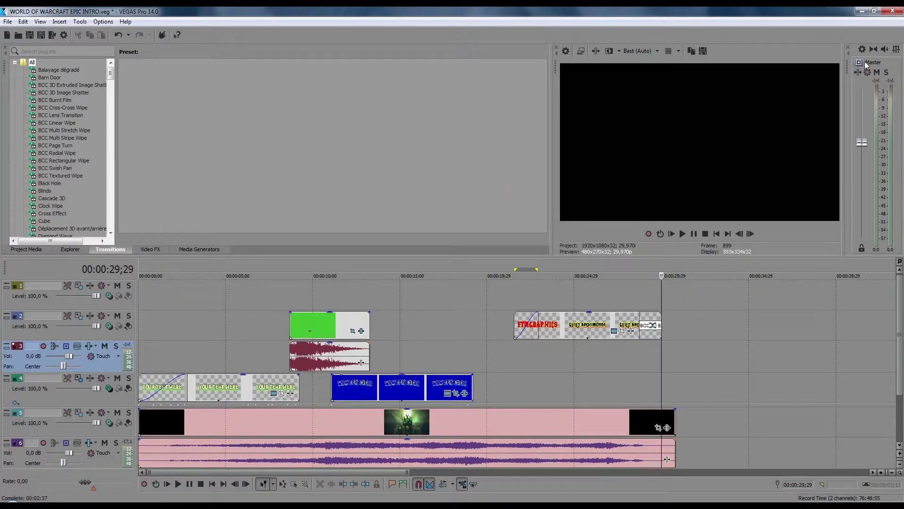
Switch to the desktop, move the rendered MY WOW INTRO file above the World of Warcraft template folder and play it
{"action": "left_click", "coordinate": [860, 11]}
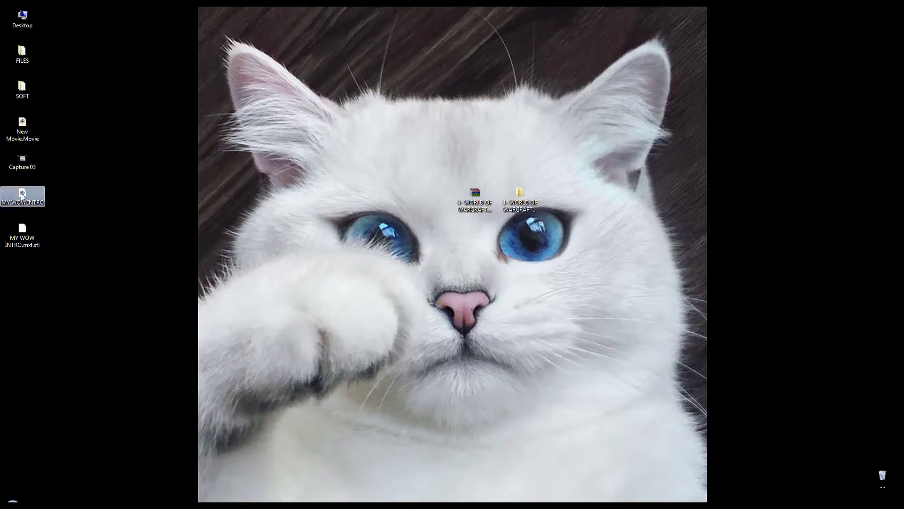
{"action": "left_click_drag", "start_coordinate": [44, 197], "coordinate": [518, 129]}
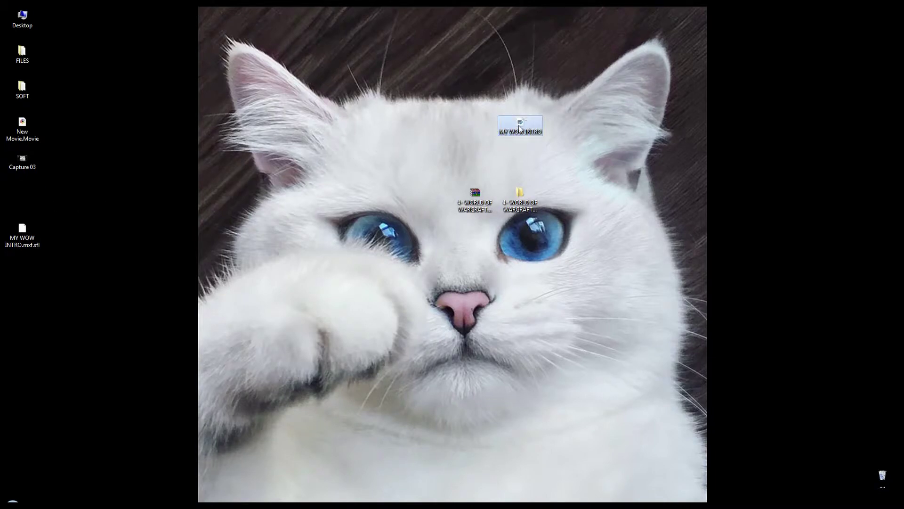
{"action": "double_click", "coordinate": [519, 126]}
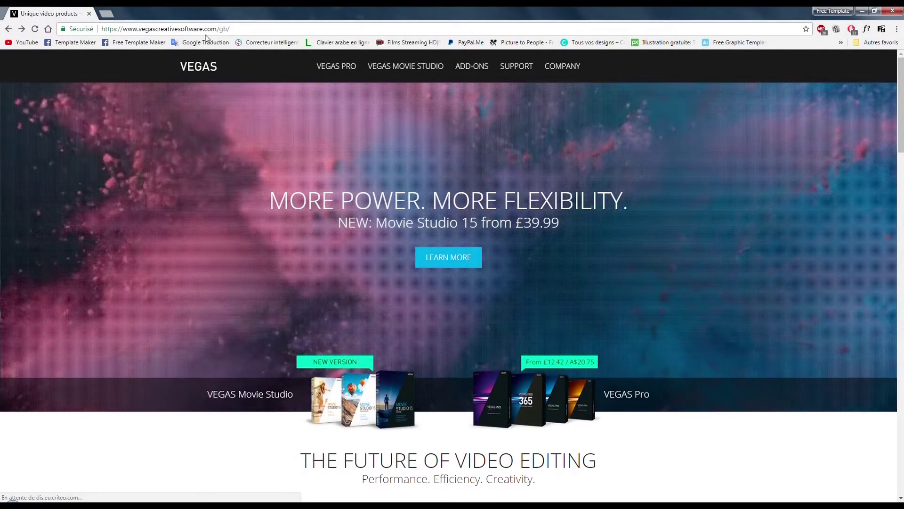
Open the Trial versions page from the footer of the VEGAS Creative Software website in the browser
{"action": "scroll", "coordinate": [453, 273], "scroll_direction": "down", "scroll_amount": 15}
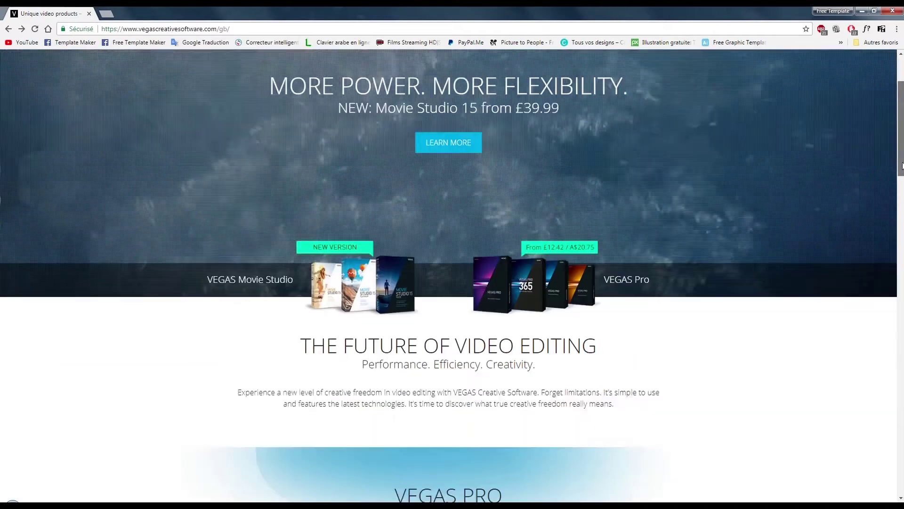
{"action": "scroll", "coordinate": [902, 454], "scroll_direction": "down", "scroll_amount": 15}
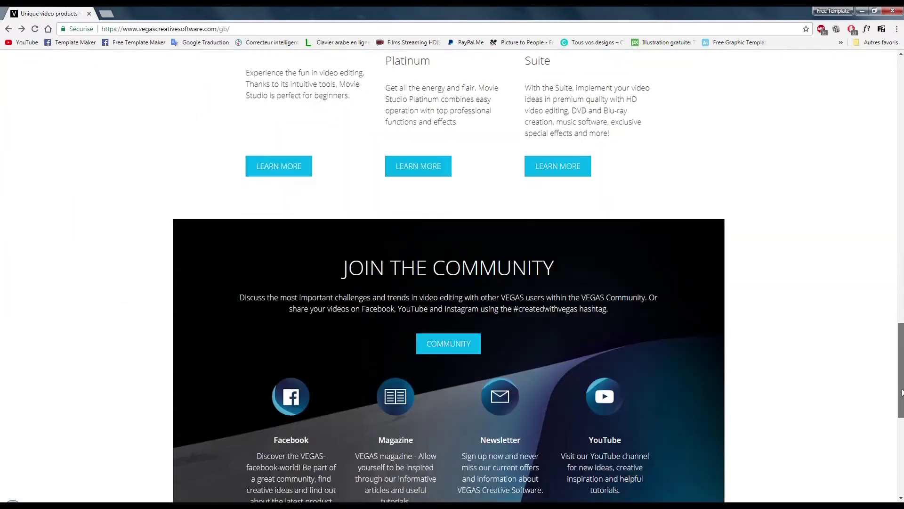
{"action": "scroll", "coordinate": [902, 455], "scroll_direction": "down", "scroll_amount": 2}
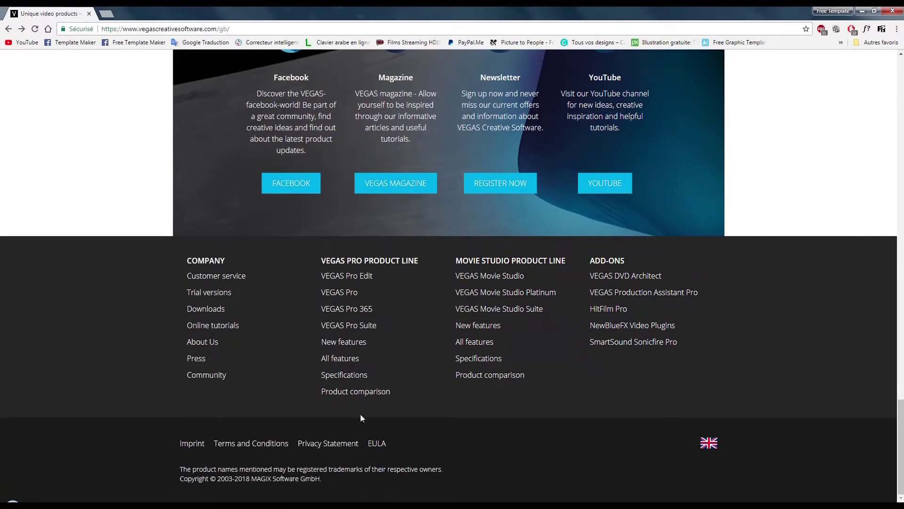
{"action": "left_click", "coordinate": [207, 293]}
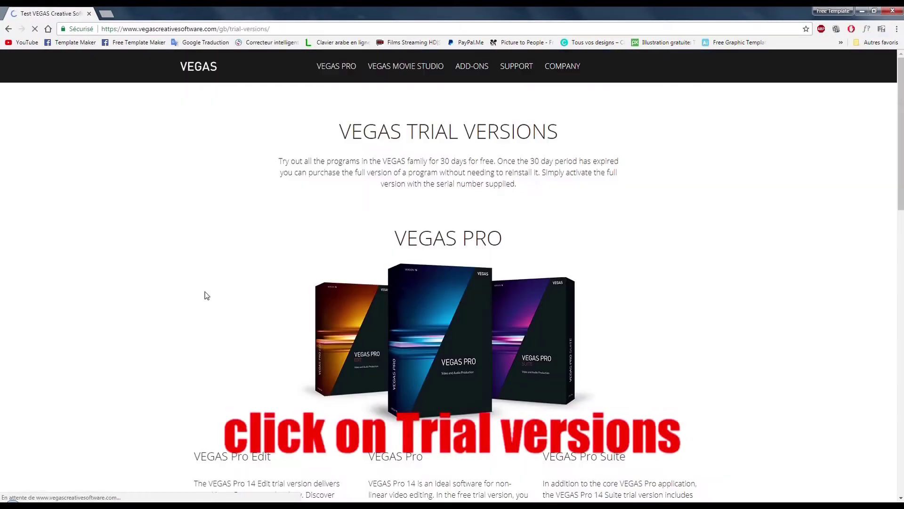
Open the 30-day free trial download page for VEGAS Pro Suite
{"action": "scroll", "coordinate": [551, 218], "scroll_direction": "down", "scroll_amount": 10}
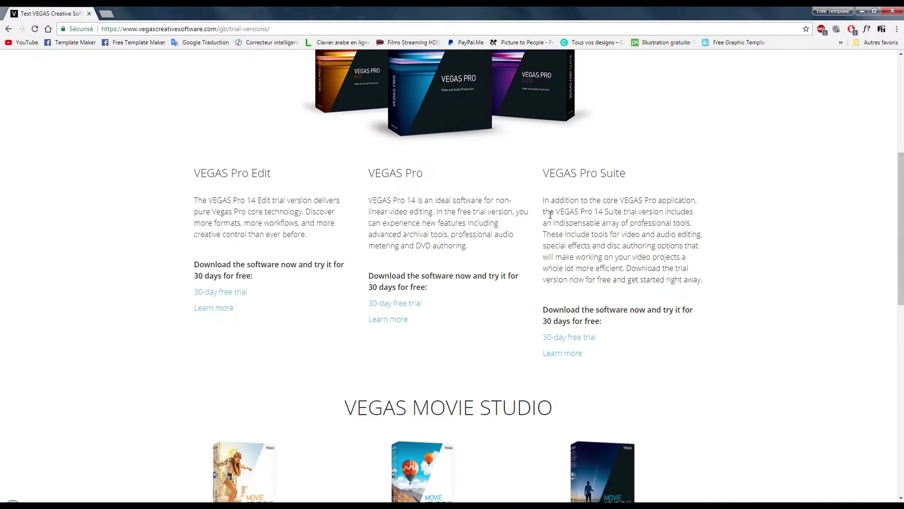
{"action": "scroll", "coordinate": [577, 195], "scroll_direction": "up", "scroll_amount": 2}
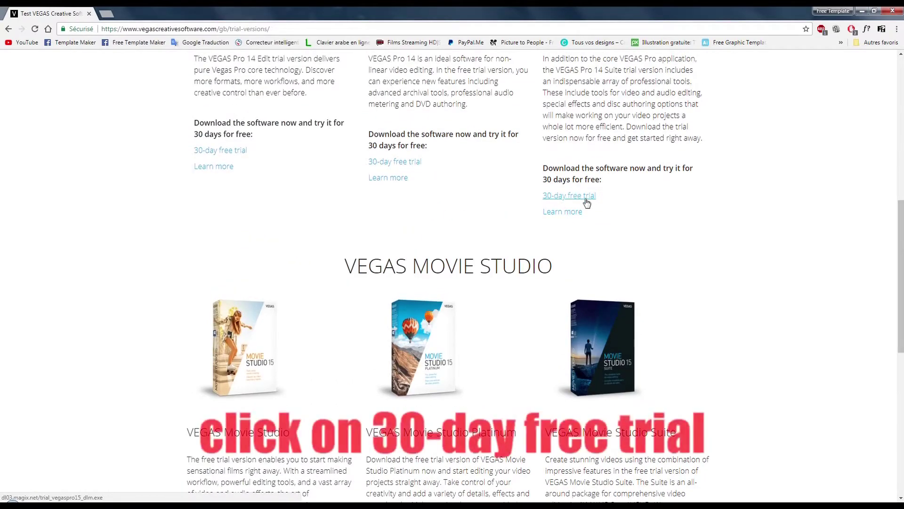
{"action": "left_click", "coordinate": [561, 199]}
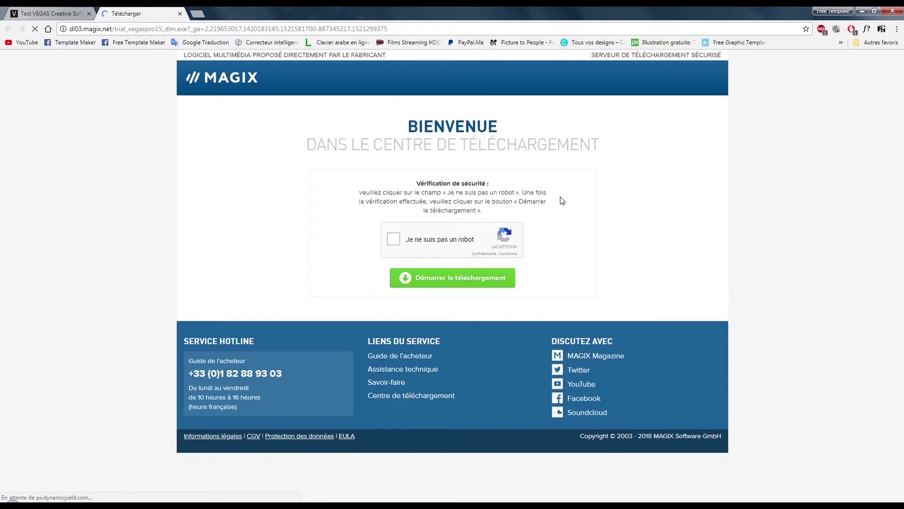
Complete the "Je ne suis pas un robot" check, start the download and save trial_vegaspro15_dlm to the desktop (Bureau)
{"action": "left_click", "coordinate": [395, 237]}
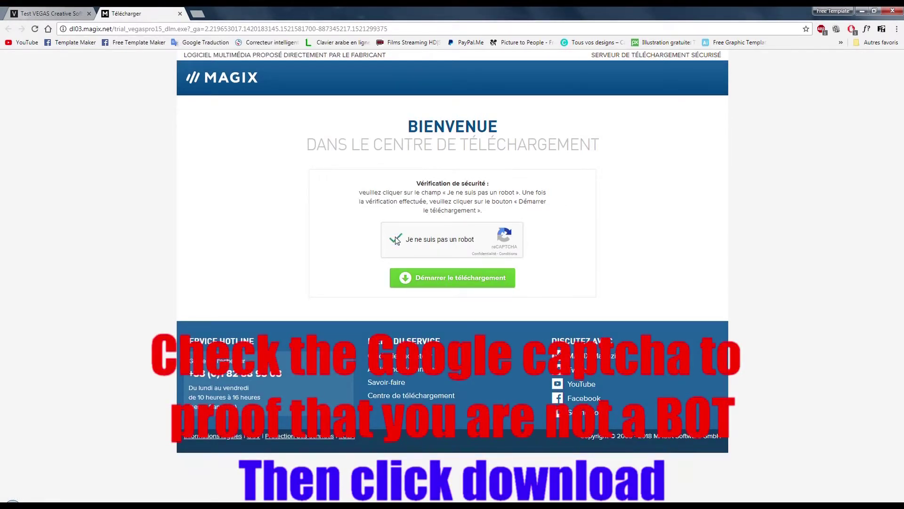
{"action": "left_click", "coordinate": [443, 278]}
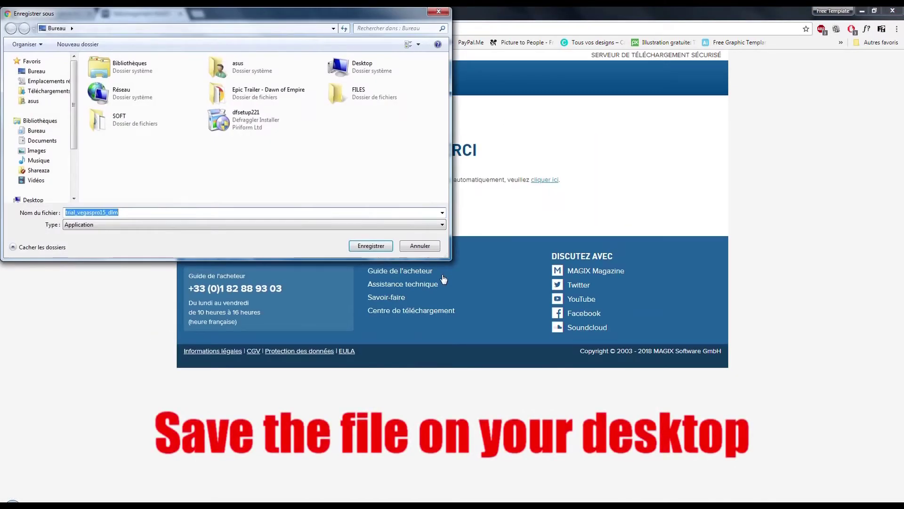
{"action": "left_click", "coordinate": [361, 247]}
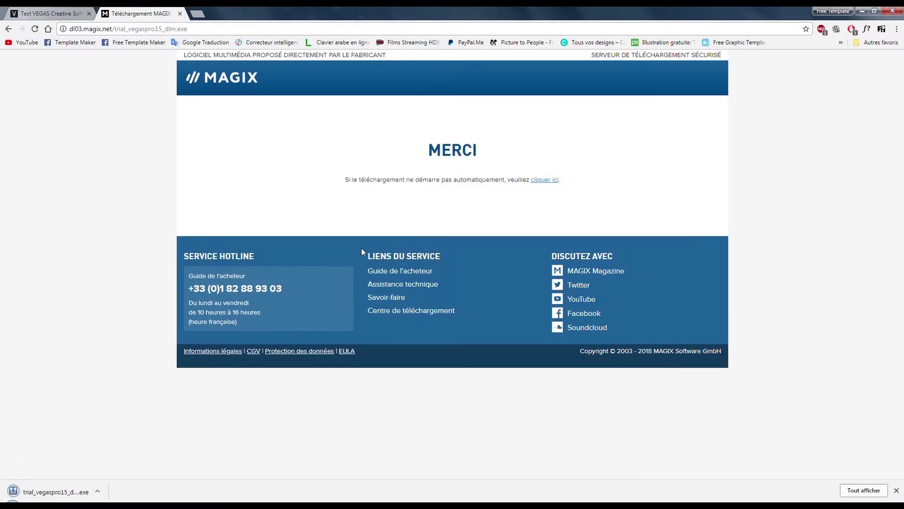
Run the downloaded trial_vegaspro15_dlm installer and start downloading the VEGAS Pro 15 and Music Maker components
{"action": "left_click", "coordinate": [44, 484]}
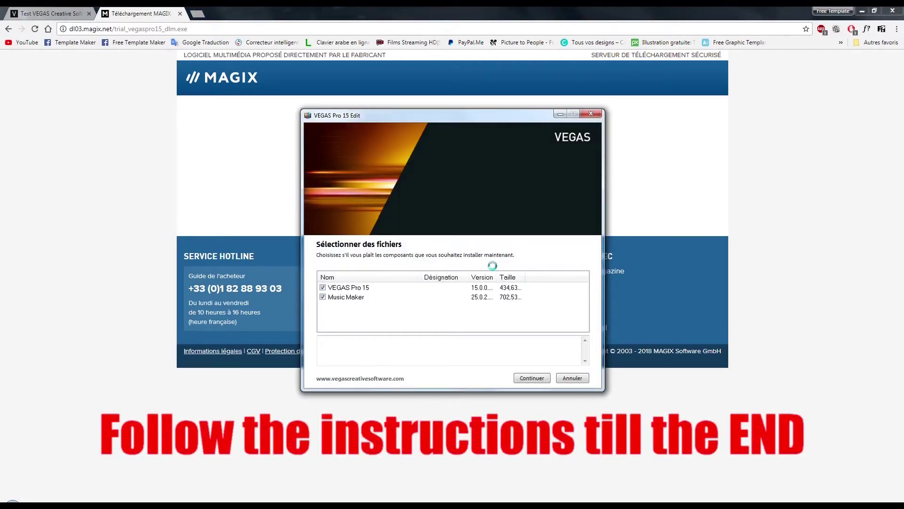
{"action": "left_click", "coordinate": [532, 379]}
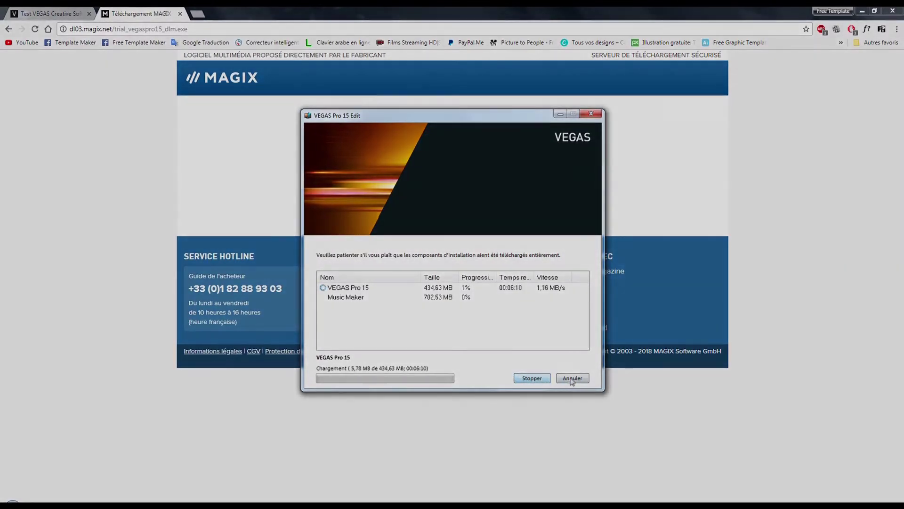